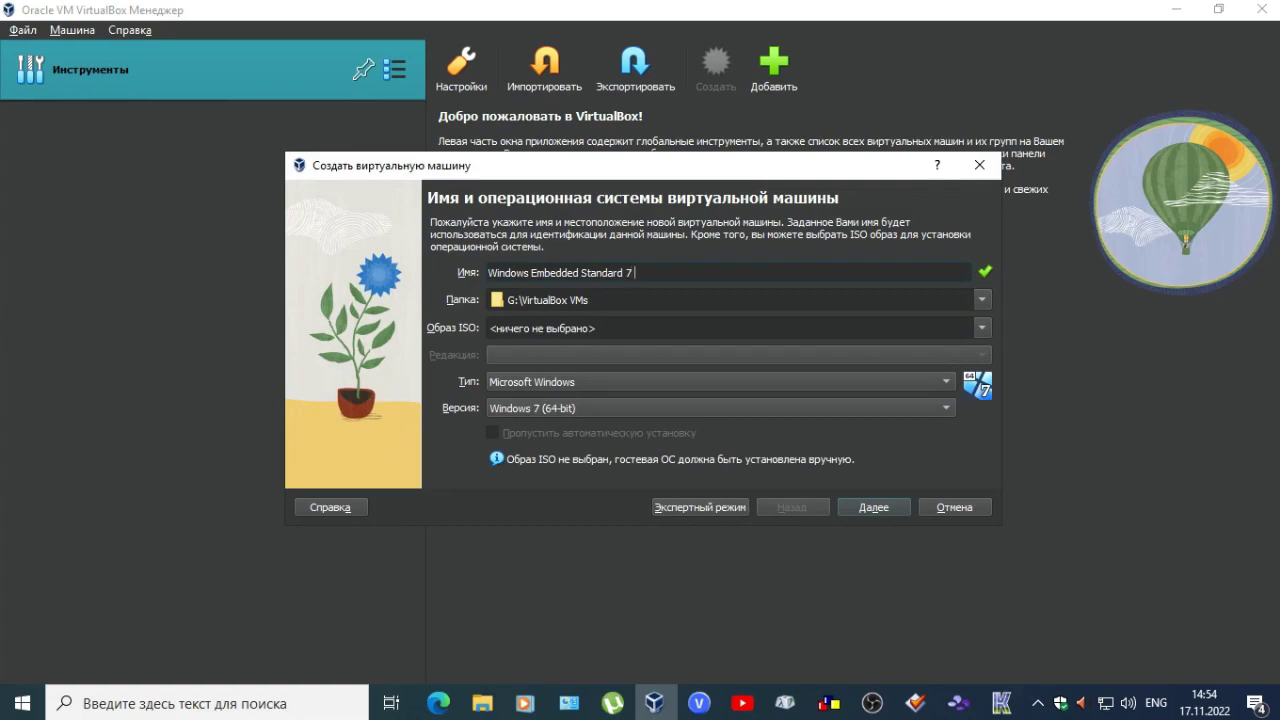
# Step: Create the virtual machine "Windows Embedded Standard 7 build 254" with G:\iso\MS-DOS 6.22.iso, Windows 7 (32-bit), 1024 MB memory and a 32 GB disk
pyautogui.write('4')
pyautogui.click(982, 327)
pyautogui.click(560, 382)
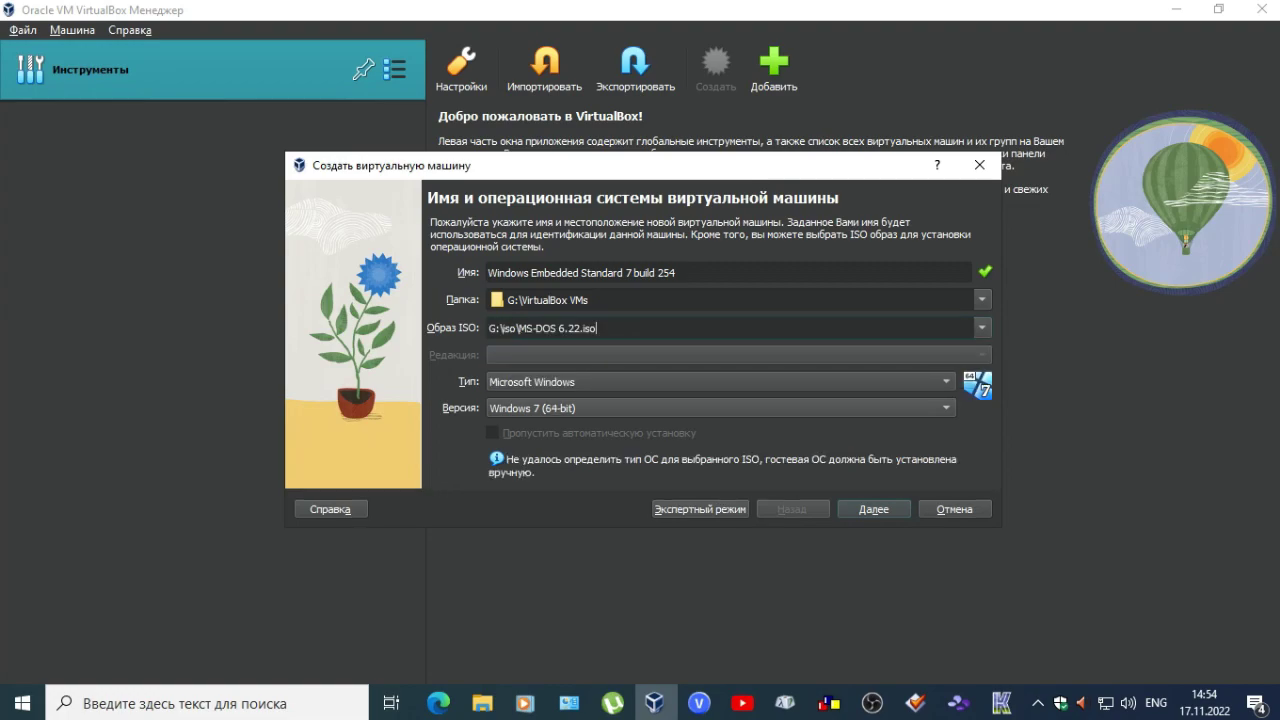
pyautogui.press('Return')
pyautogui.press('Return')
pyautogui.press('Return')
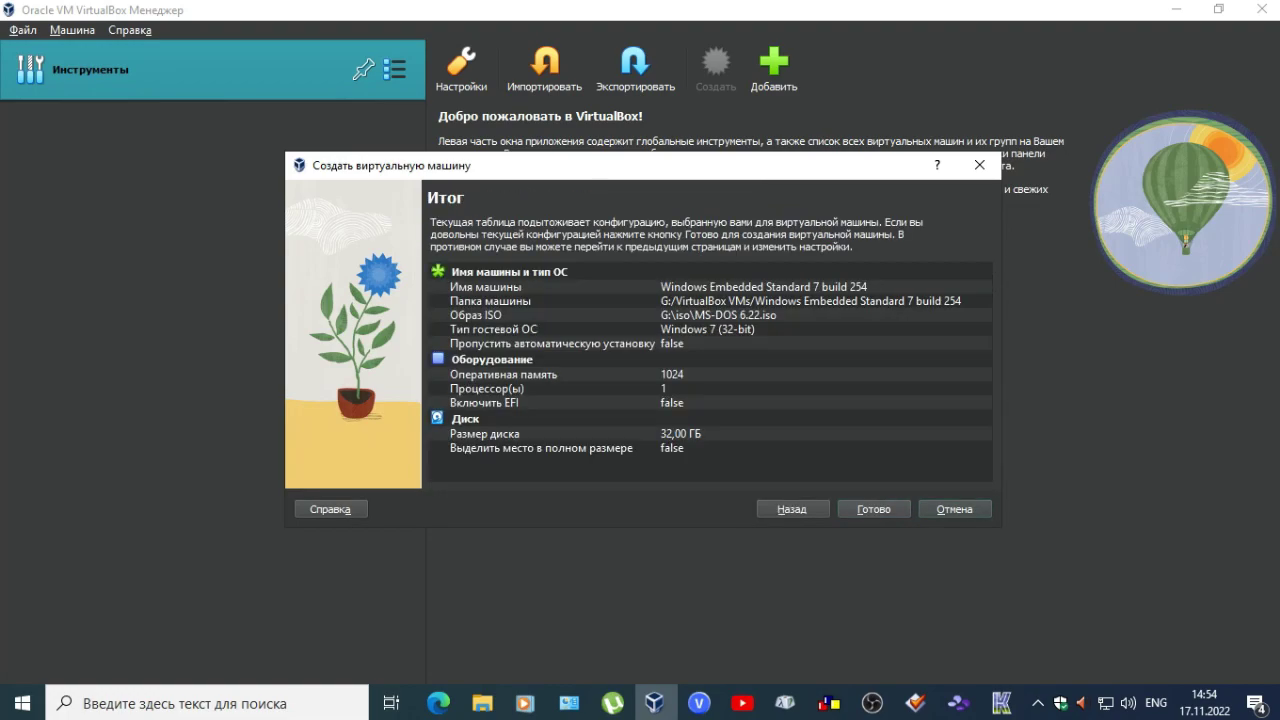
pyautogui.press('Return')
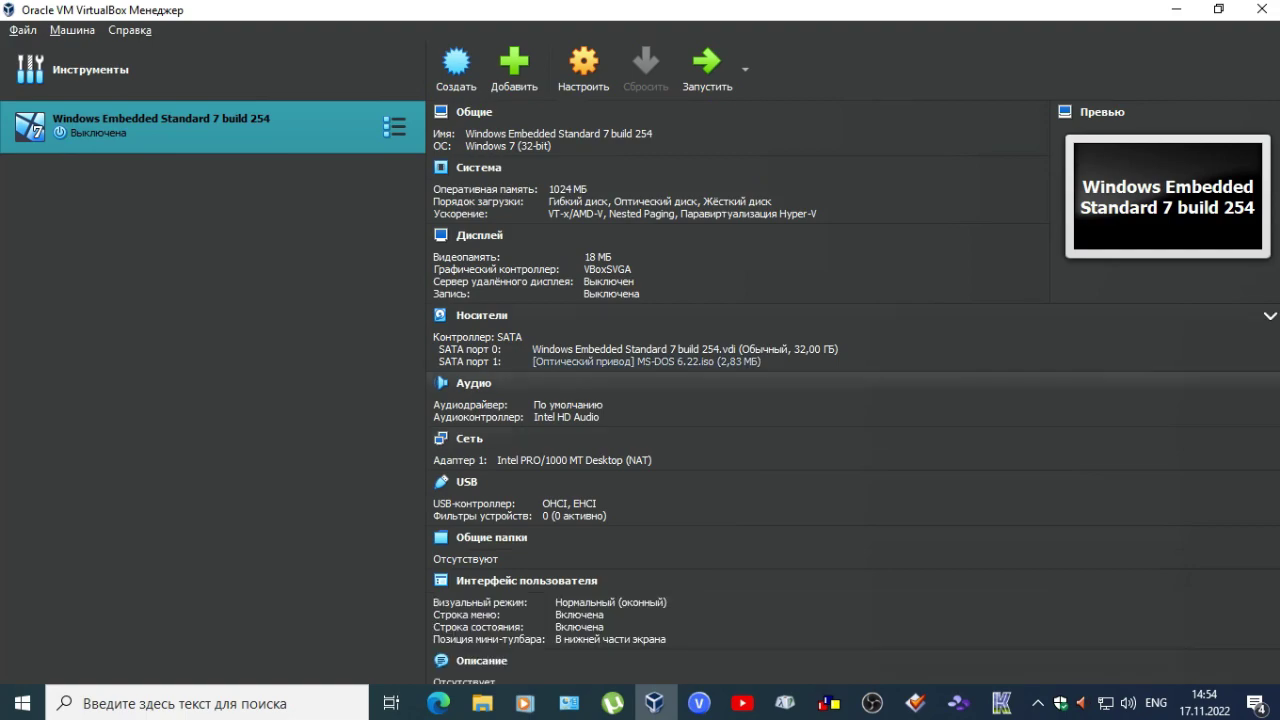
# Step: Change the machine's mini-toolbar position, set its visual mode to full screen, and start it
pyautogui.click(648, 640)
pyautogui.click(702, 651)
pyautogui.click(610, 602)
pyautogui.click(797, 651)
pyautogui.click(760, 668)
pyautogui.press('Return')
pyautogui.click(707, 64)
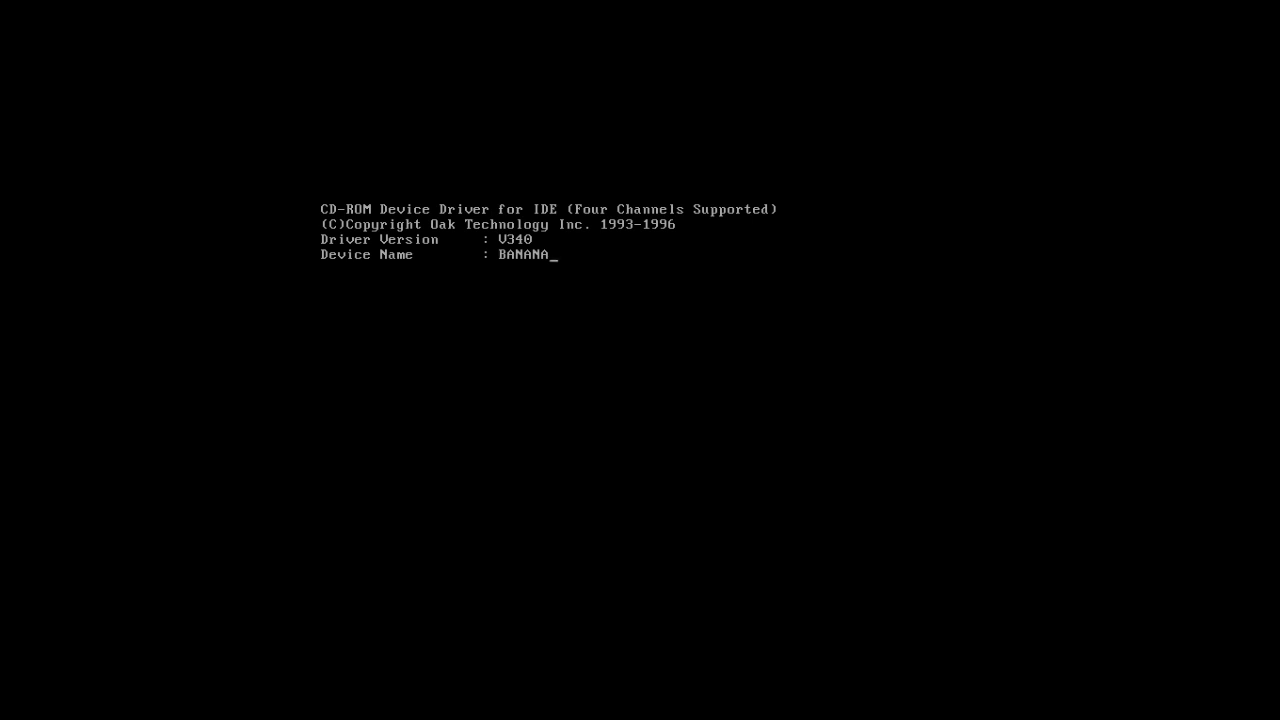
# Step: Set the DOS system date to 01-15-2010 with the date command
pyautogui.write('01')
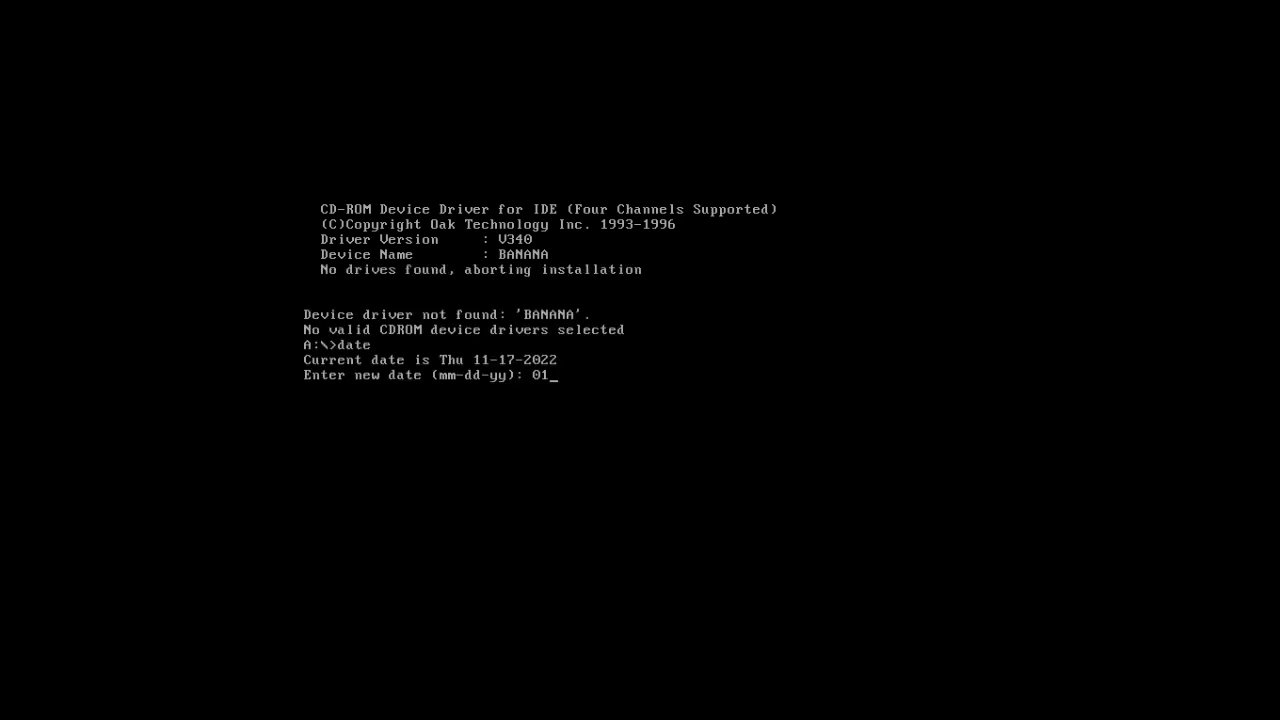
pyautogui.write('-51')
pyautogui.press('BackSpace')
pyautogui.press('BackSpace')
pyautogui.write('15-2010')
pyautogui.press('Return')
pyautogui.hotkey('ctrl', 'Home')
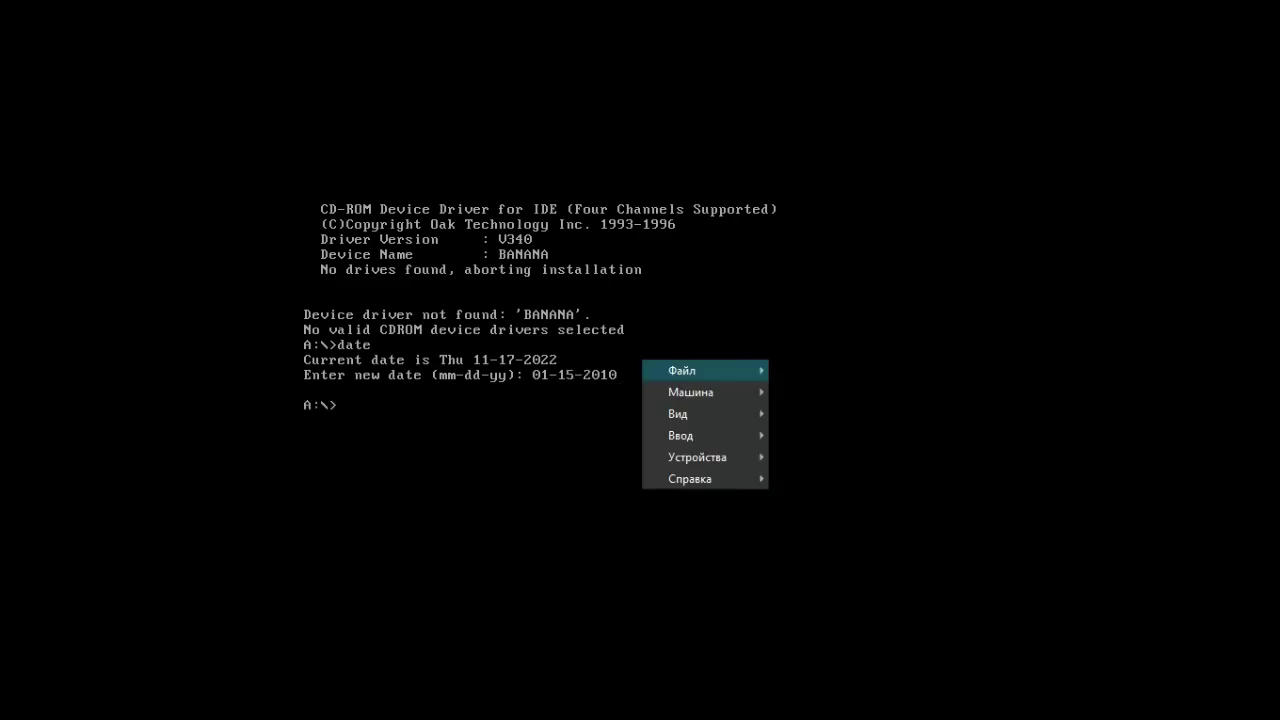
pyautogui.press('Down')
pyautogui.press('Down')
pyautogui.press('Down')
pyautogui.press('Down')
pyautogui.press('Right')
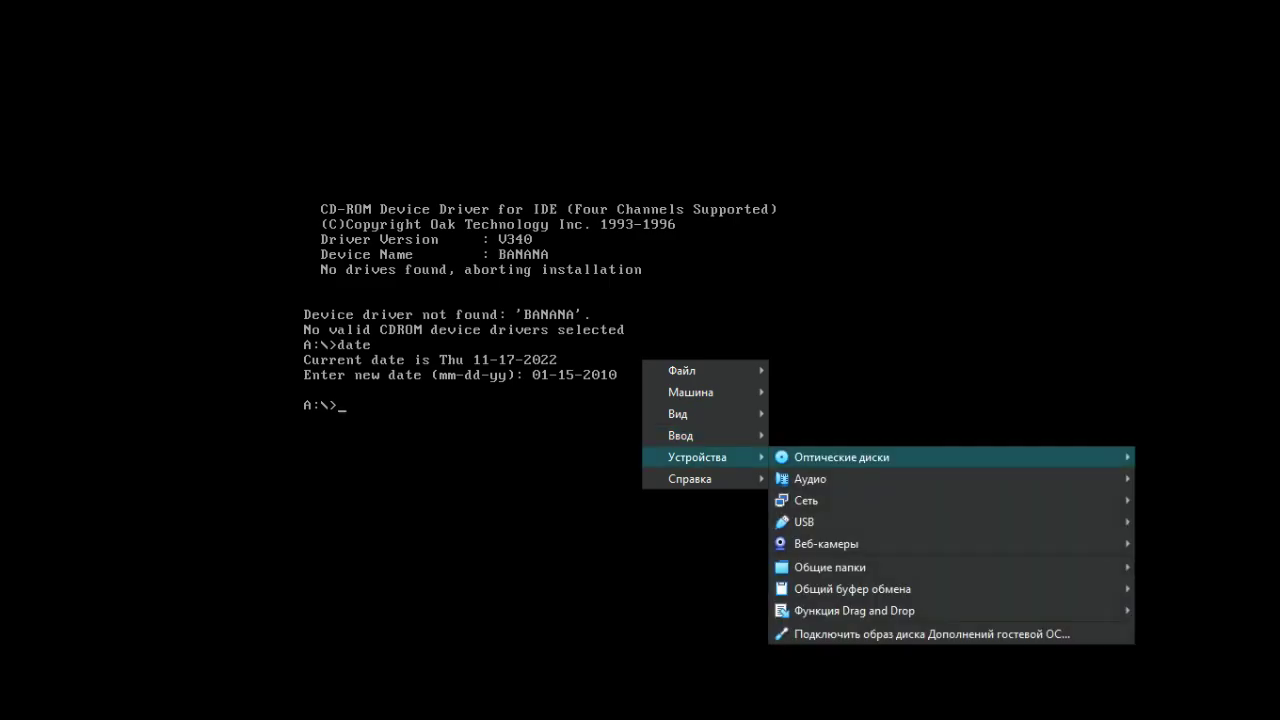
pyautogui.press('Right')
pyautogui.press('Return')
pyautogui.press('Return')
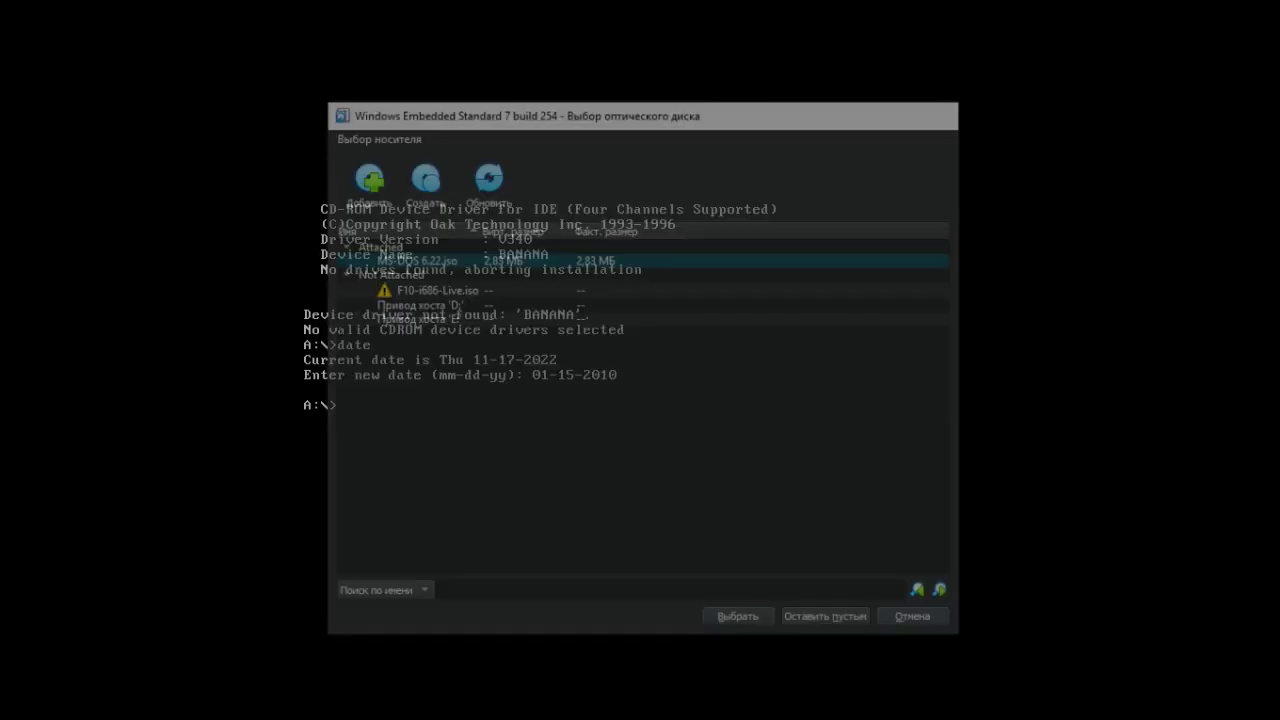
# Step: Open the file chooser for the machine's virtual optical disk image
pyautogui.press('Down')
pyautogui.press('Down')
pyautogui.press('Down')
pyautogui.press('Down')
pyautogui.press('Right')
pyautogui.press('Right')
pyautogui.press('Down')
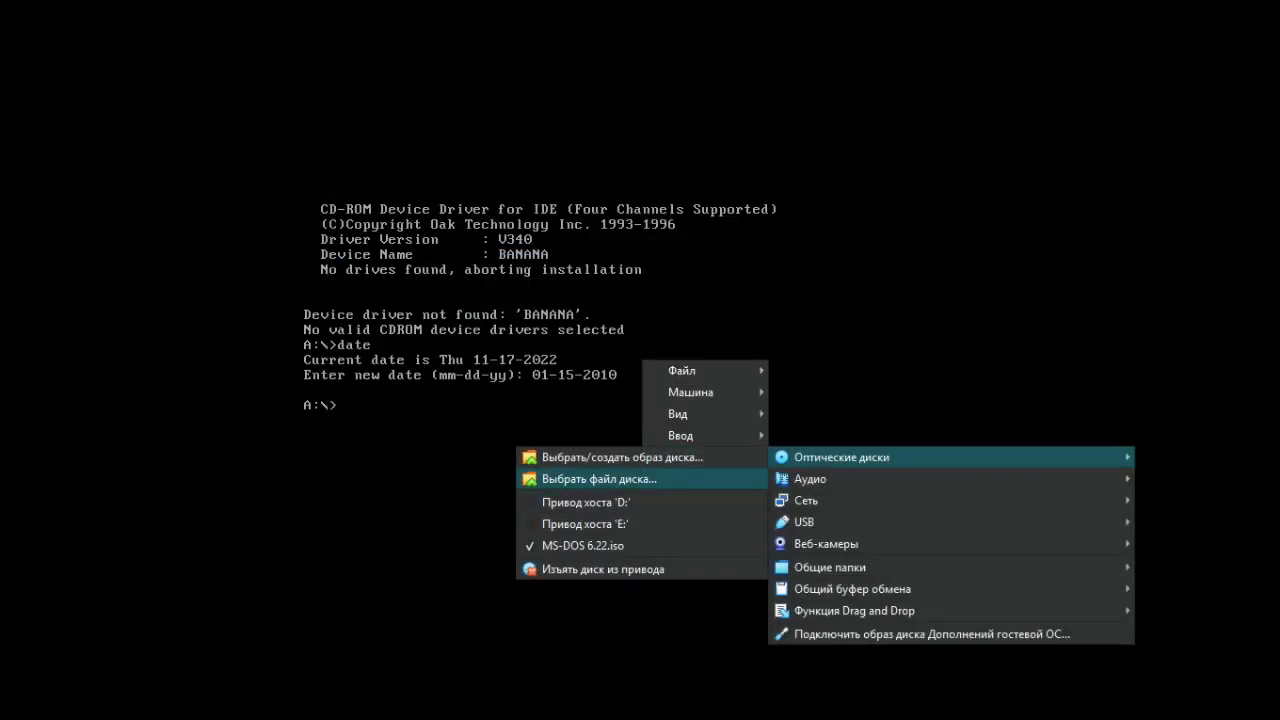
pyautogui.press('Return')
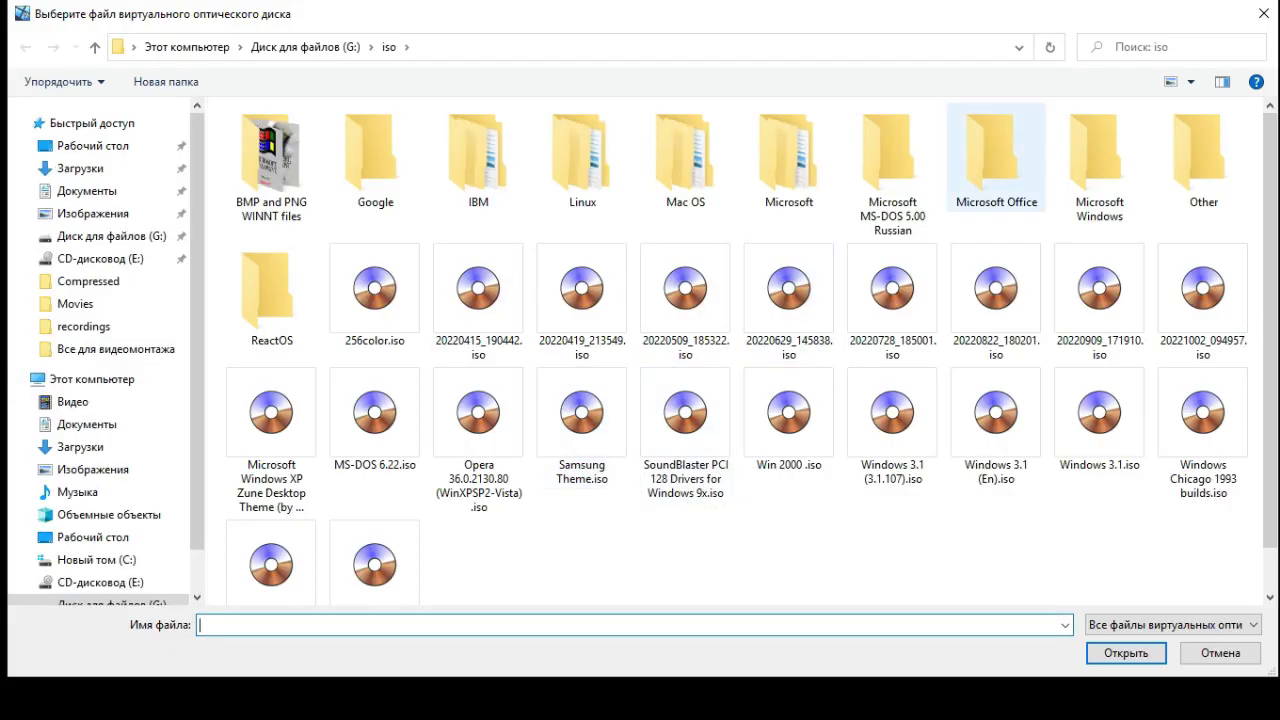
# Step: Insert Standard_7_RC_32bit_Bootable_IBW.iso from the media_iso folder of the Windows Embedded 7 Release Candidate under iso\Microsoft Windows
pyautogui.doubleClick(1100, 160)
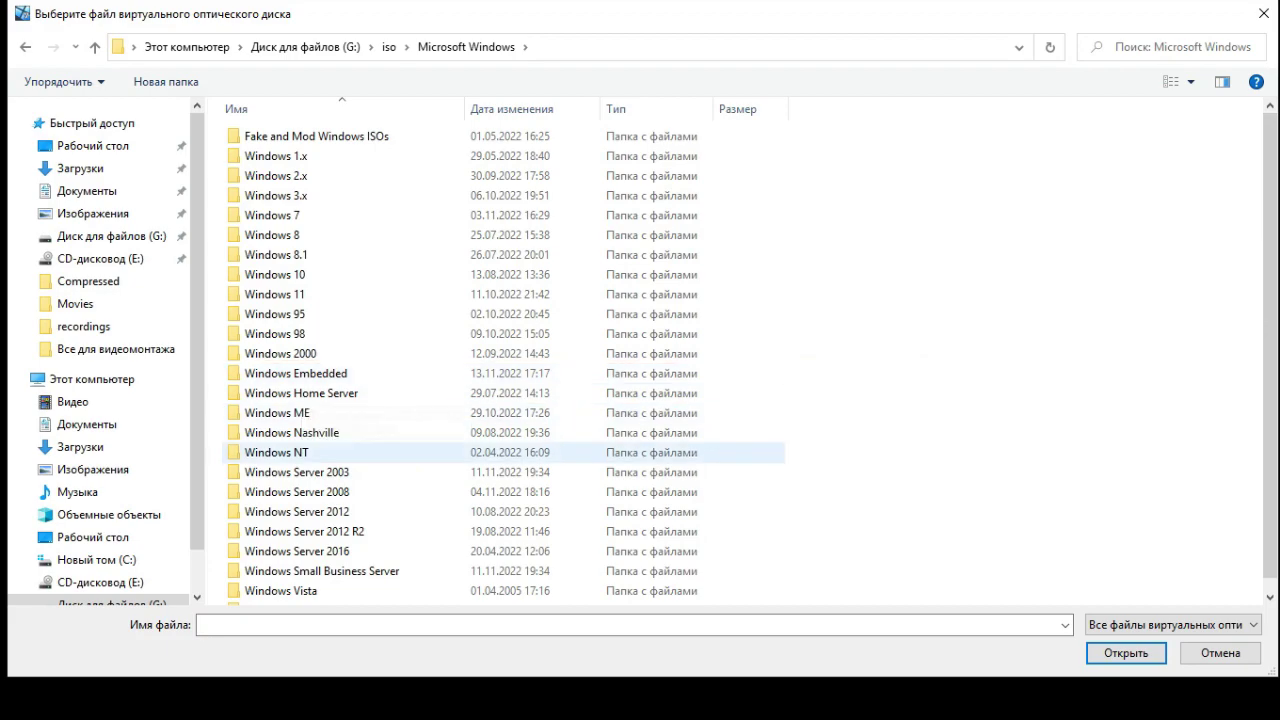
pyautogui.doubleClick(296, 373)
pyautogui.doubleClick(260, 136)
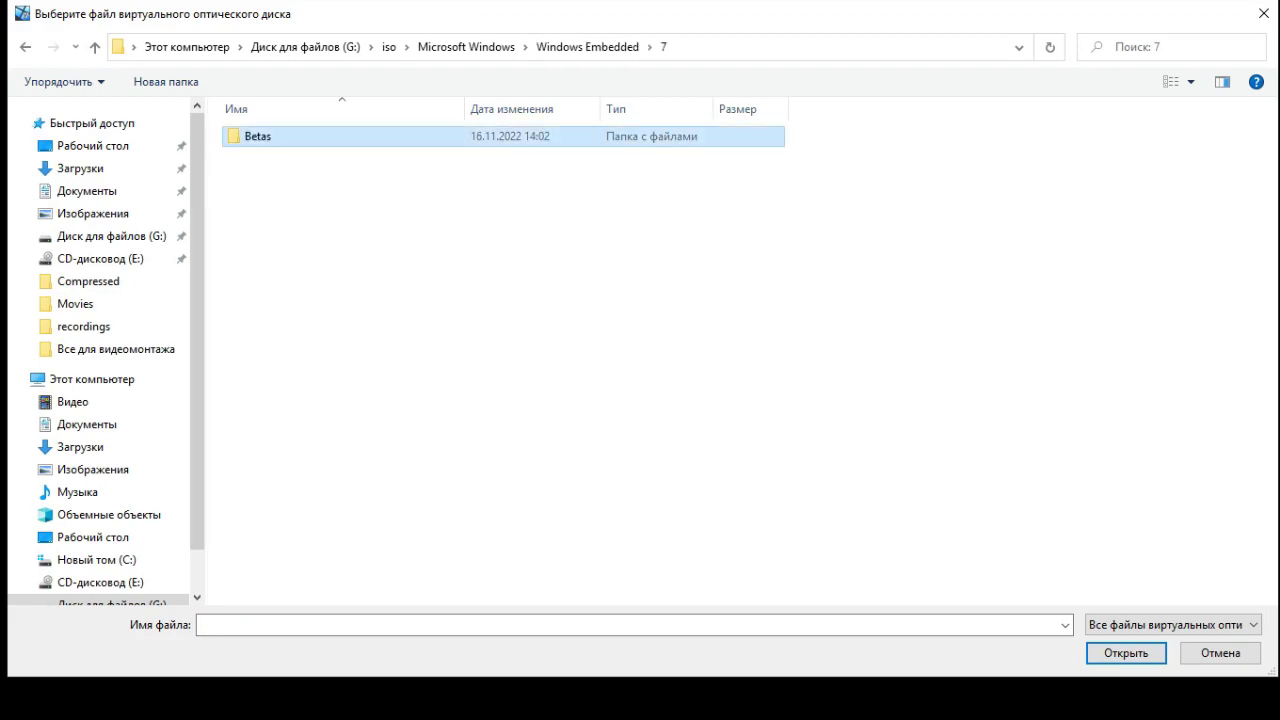
pyautogui.doubleClick(270, 136)
pyautogui.doubleClick(290, 158)
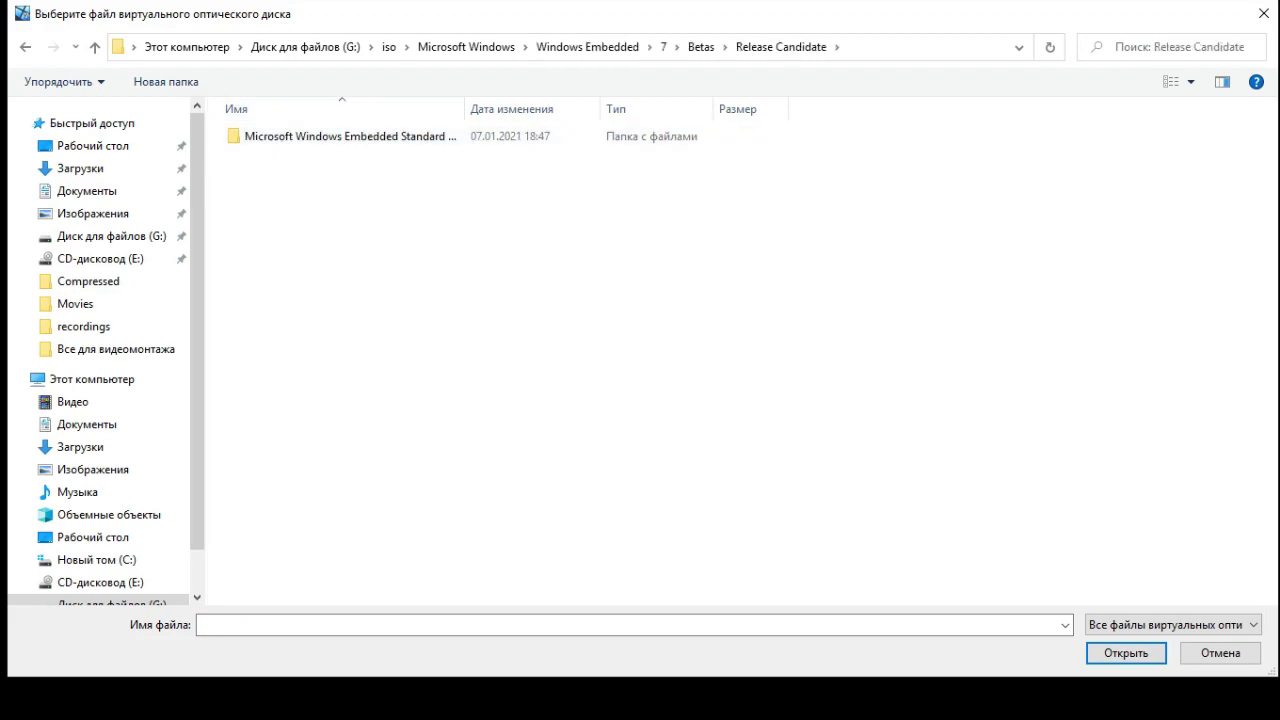
pyautogui.doubleClick(300, 136)
pyautogui.doubleClick(300, 136)
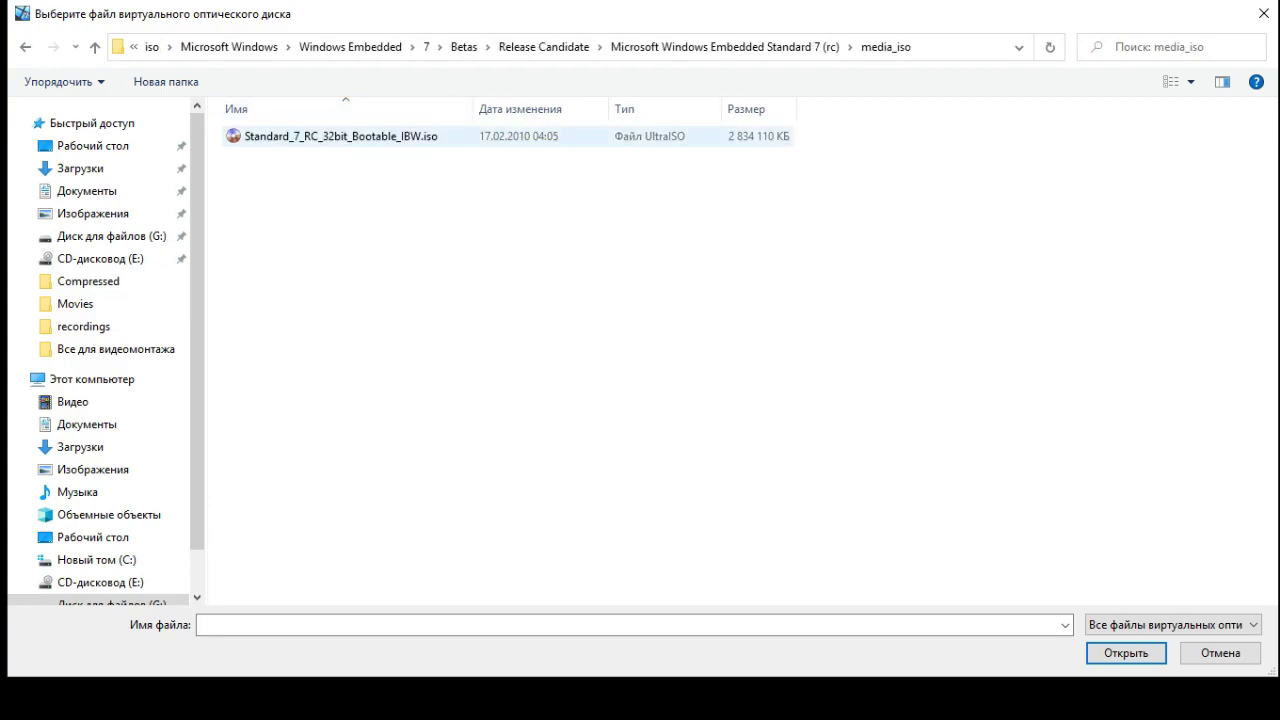
pyautogui.click(340, 136)
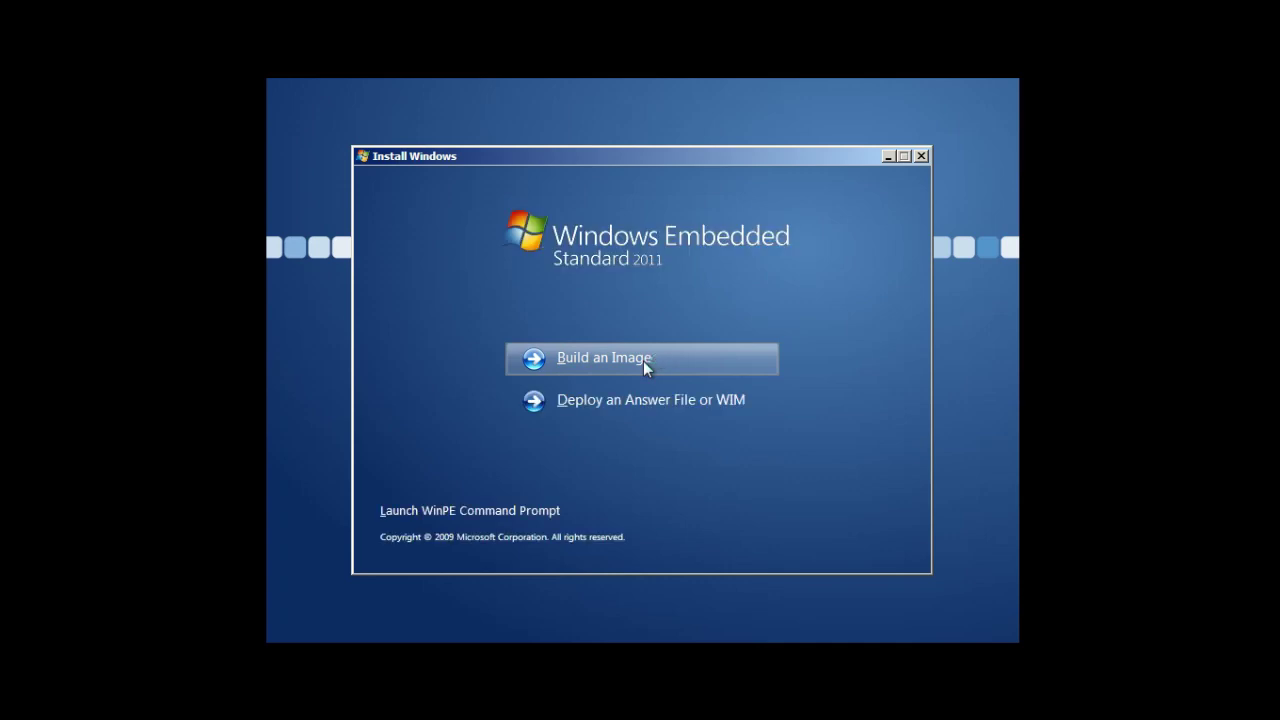
# Step: Open a command prompt in the Windows Embedded installer and run setup.exe
pyautogui.hotkey('shift', 'F10')
pyautogui.write('setup')
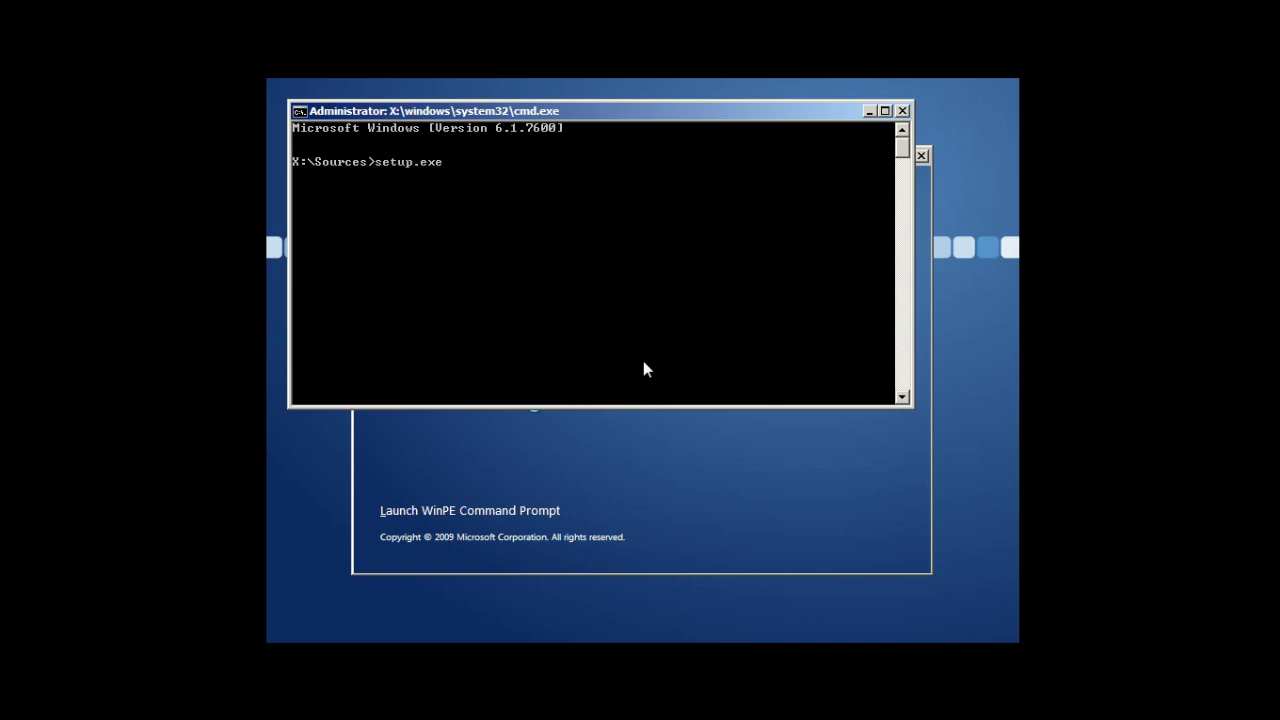
pyautogui.write('.exe')
pyautogui.press('Return')
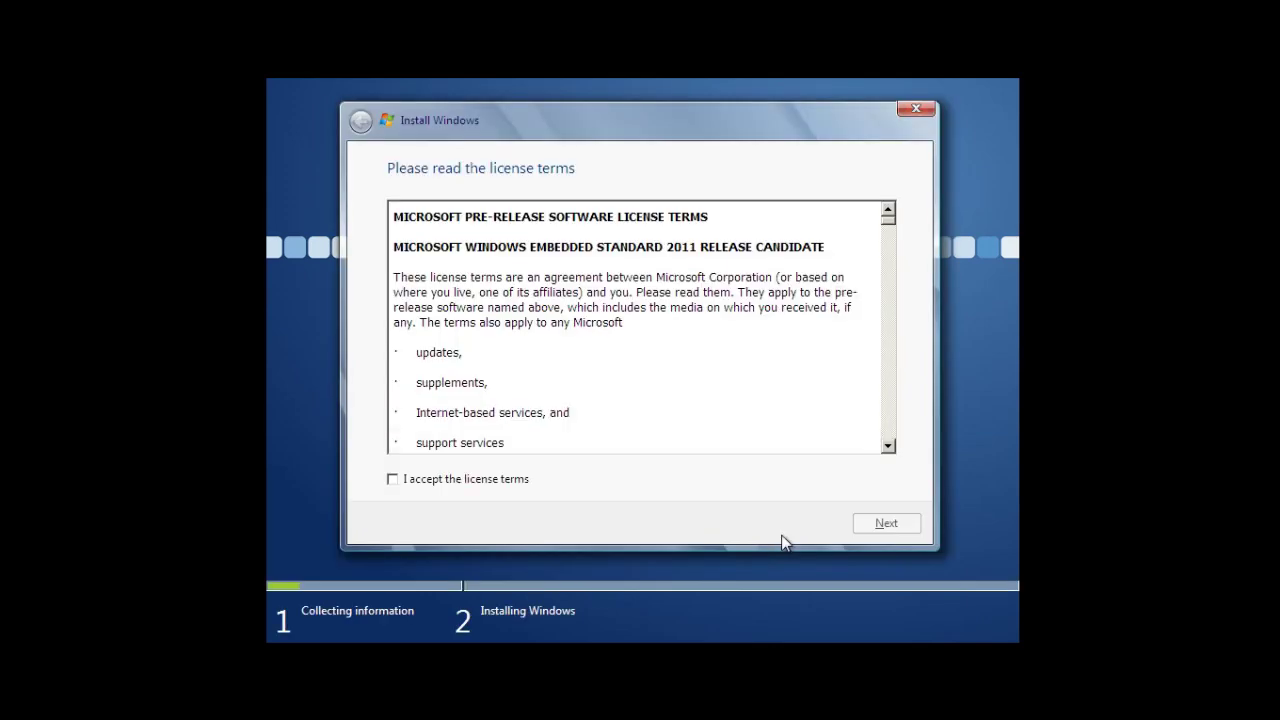
# Step: Accept the license terms and use the Application Compatibility template for the image
pyautogui.click(497, 482)
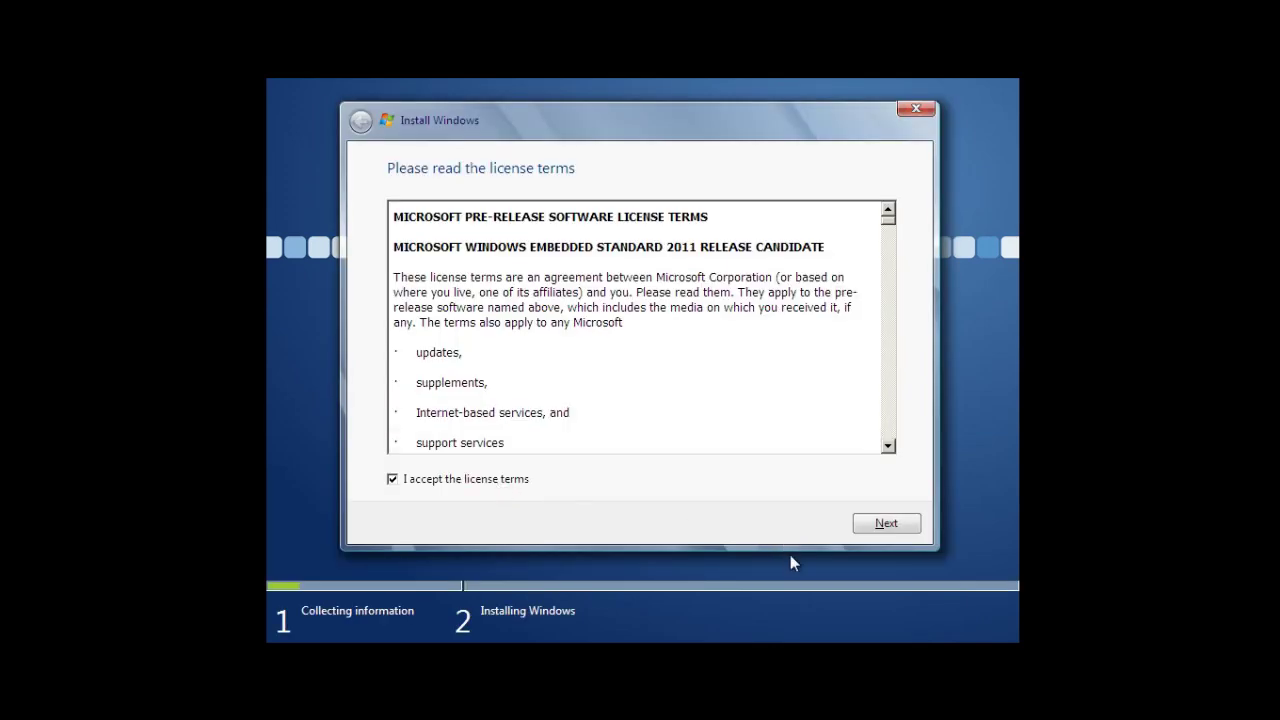
pyautogui.click(890, 525)
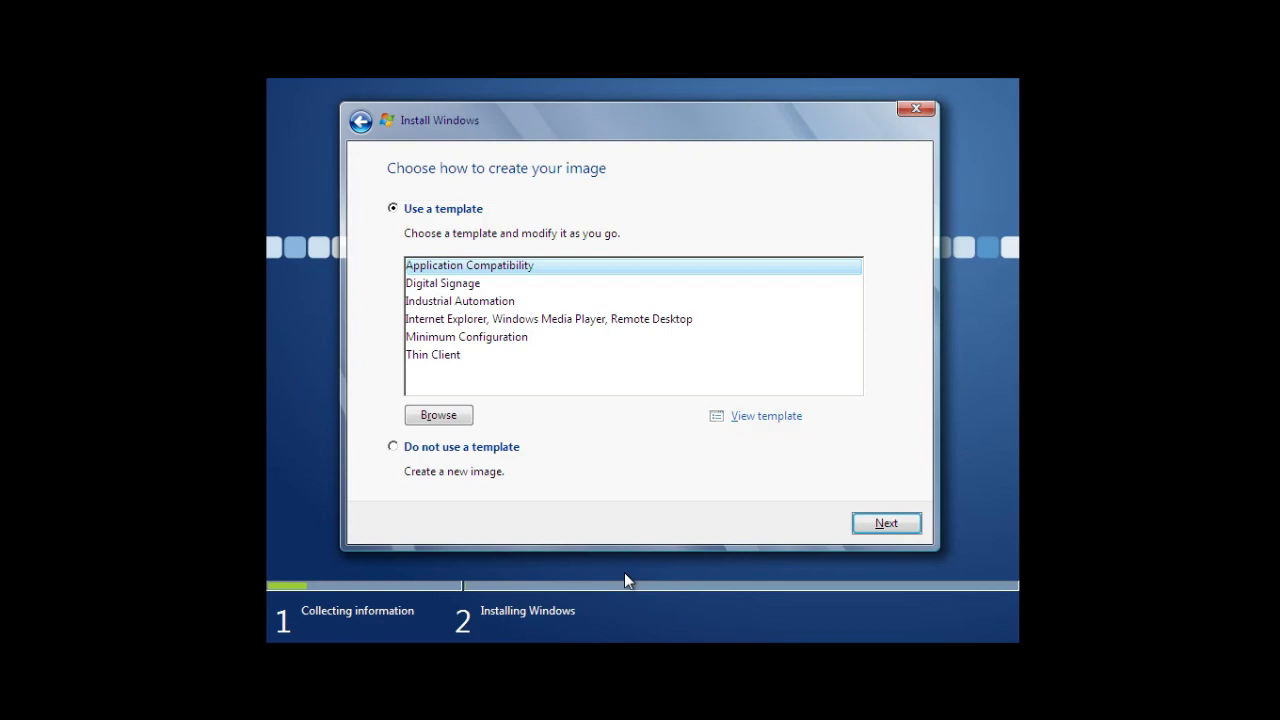
pyautogui.press('Return')
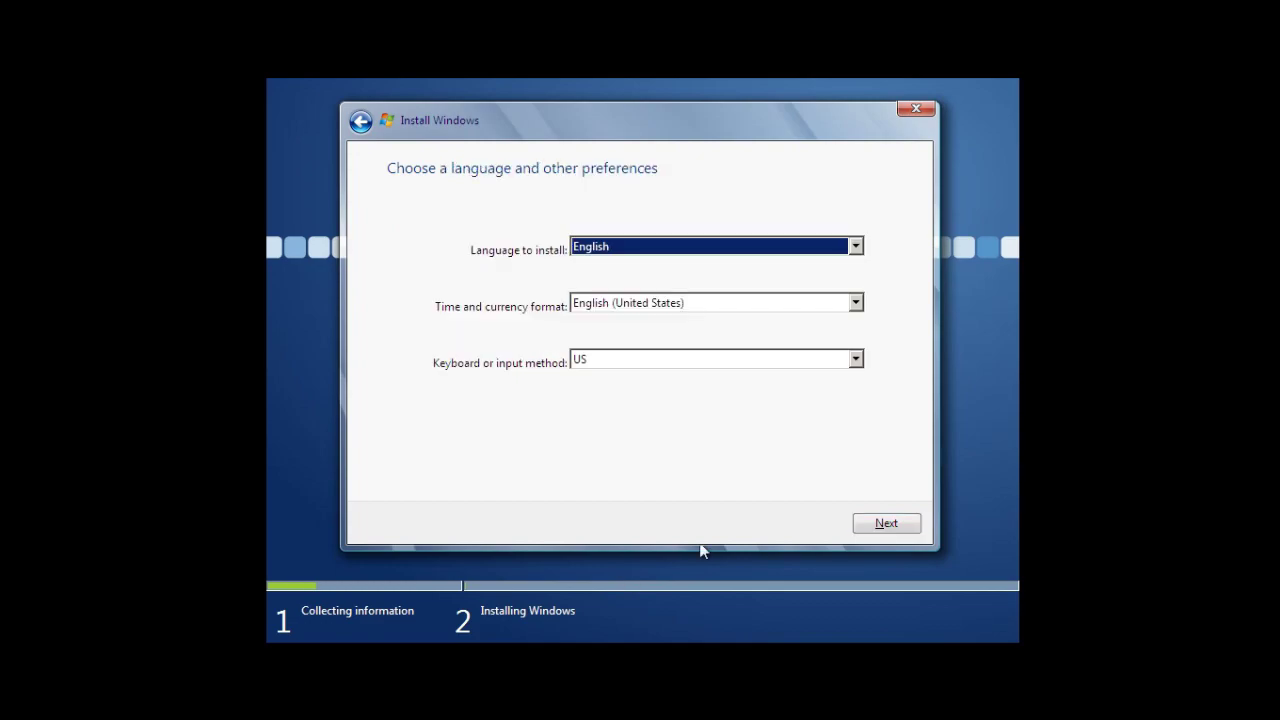
# Step: Choose Russian as the install language, Russian (Russia) as the time and currency format and Russian as the keyboard, and continue
pyautogui.click(855, 247)
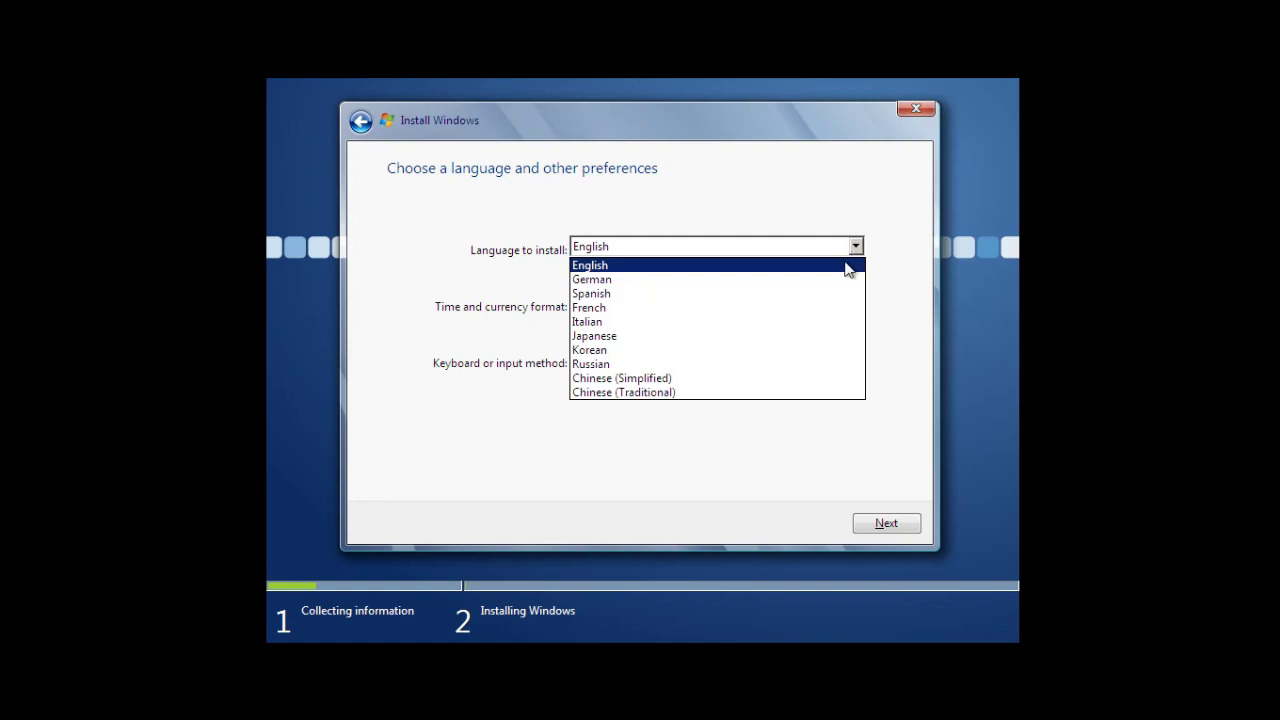
pyautogui.click(803, 366)
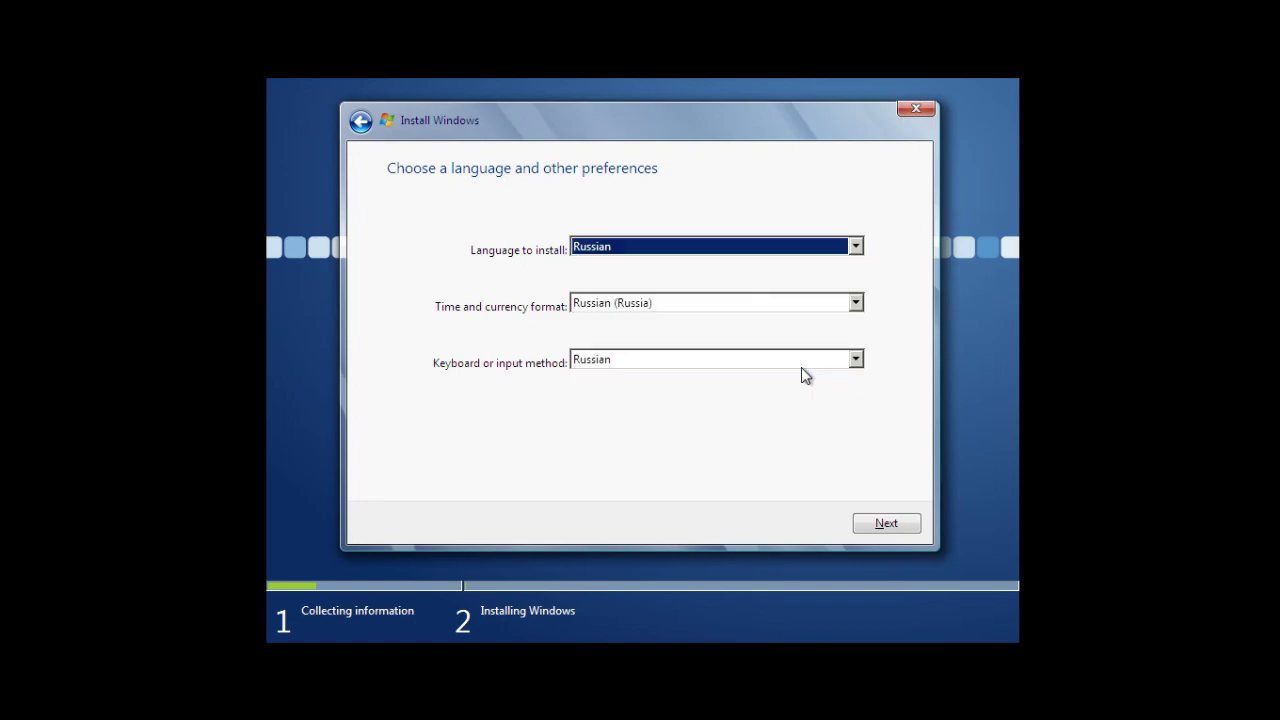
pyautogui.click(766, 306)
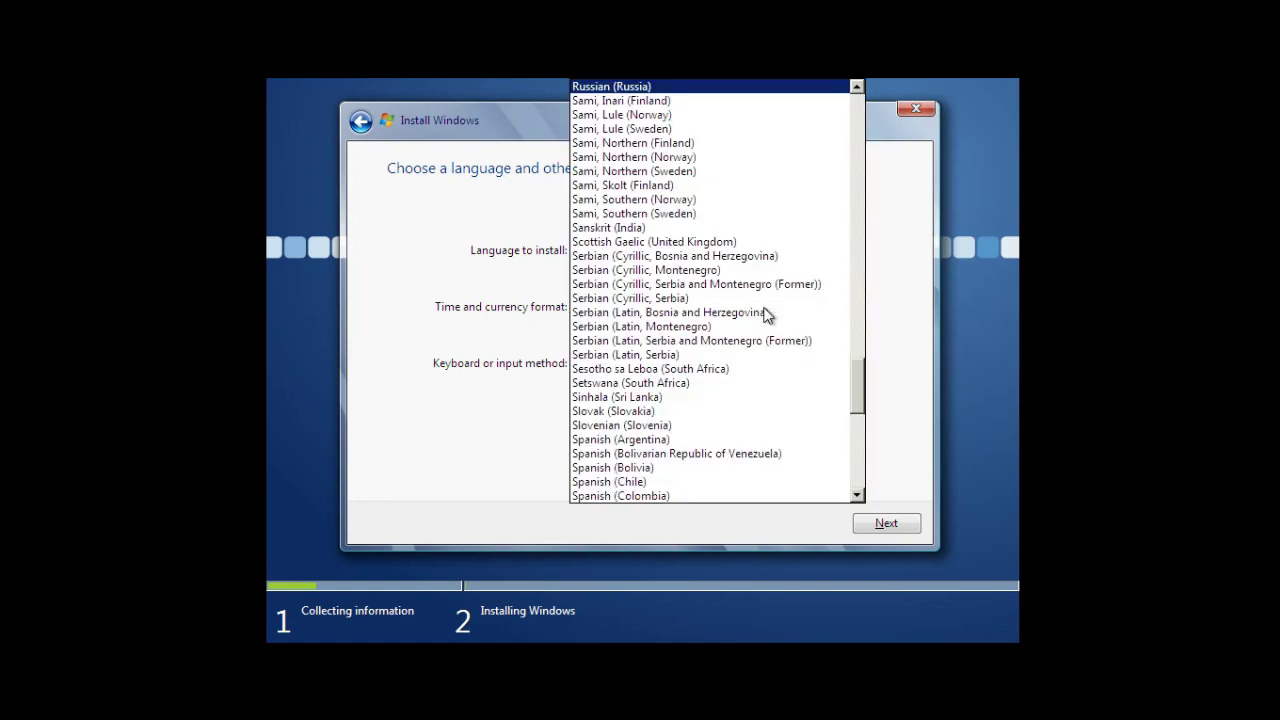
pyautogui.click(665, 88)
pyautogui.click(640, 364)
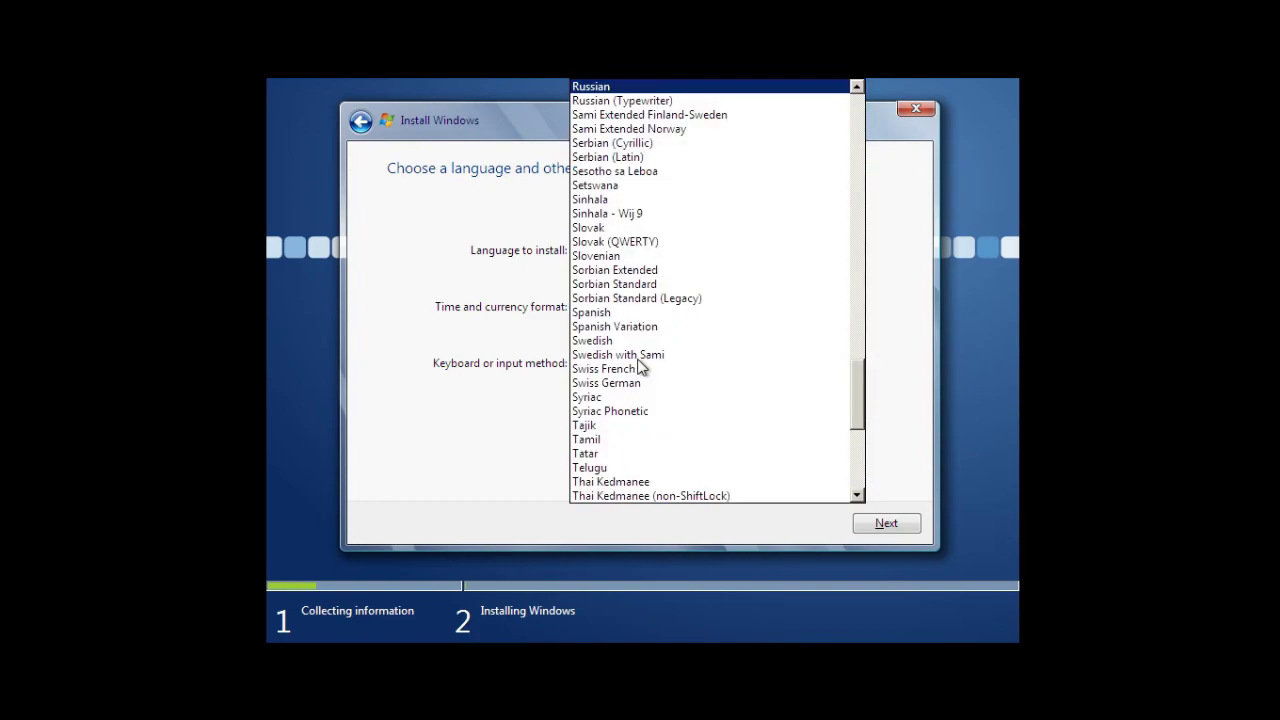
pyautogui.click(637, 88)
pyautogui.click(887, 523)
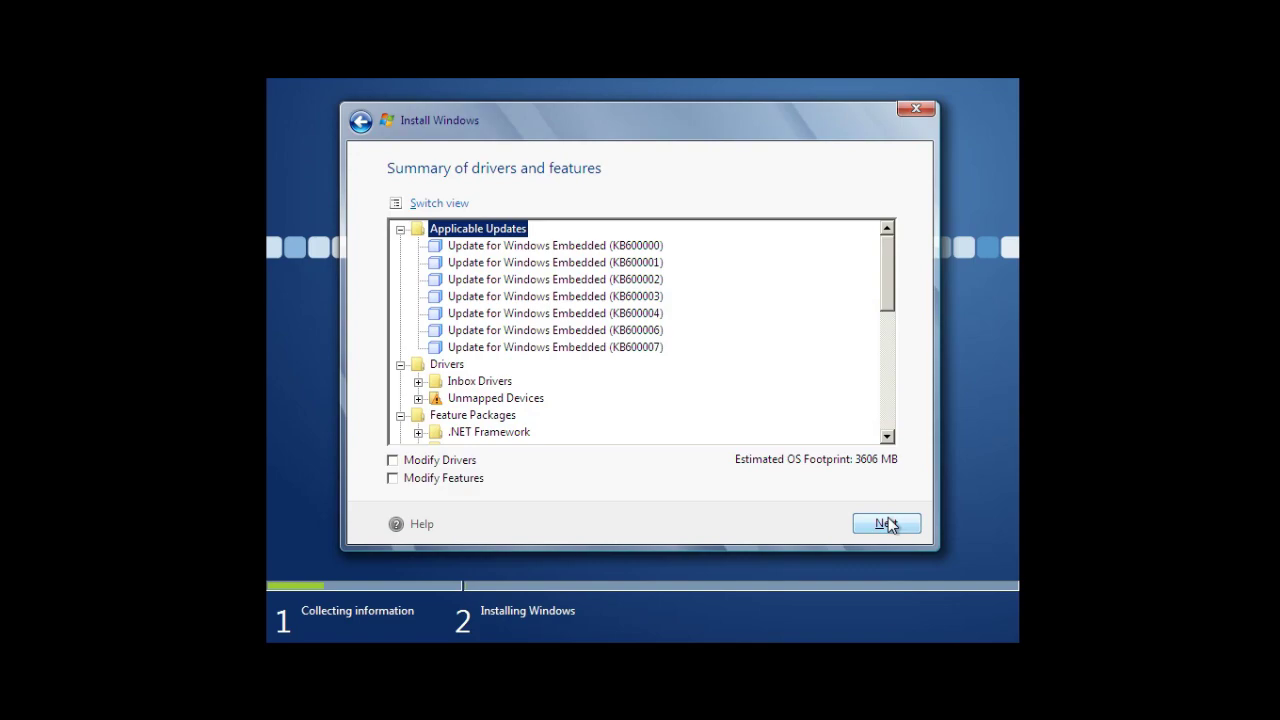
# Step: Check the ru-RU language package in the summary of drivers and features, and install Windows on the unallocated space of Disk 0
pyautogui.moveTo(886, 262); pyautogui.dragTo(881, 410)
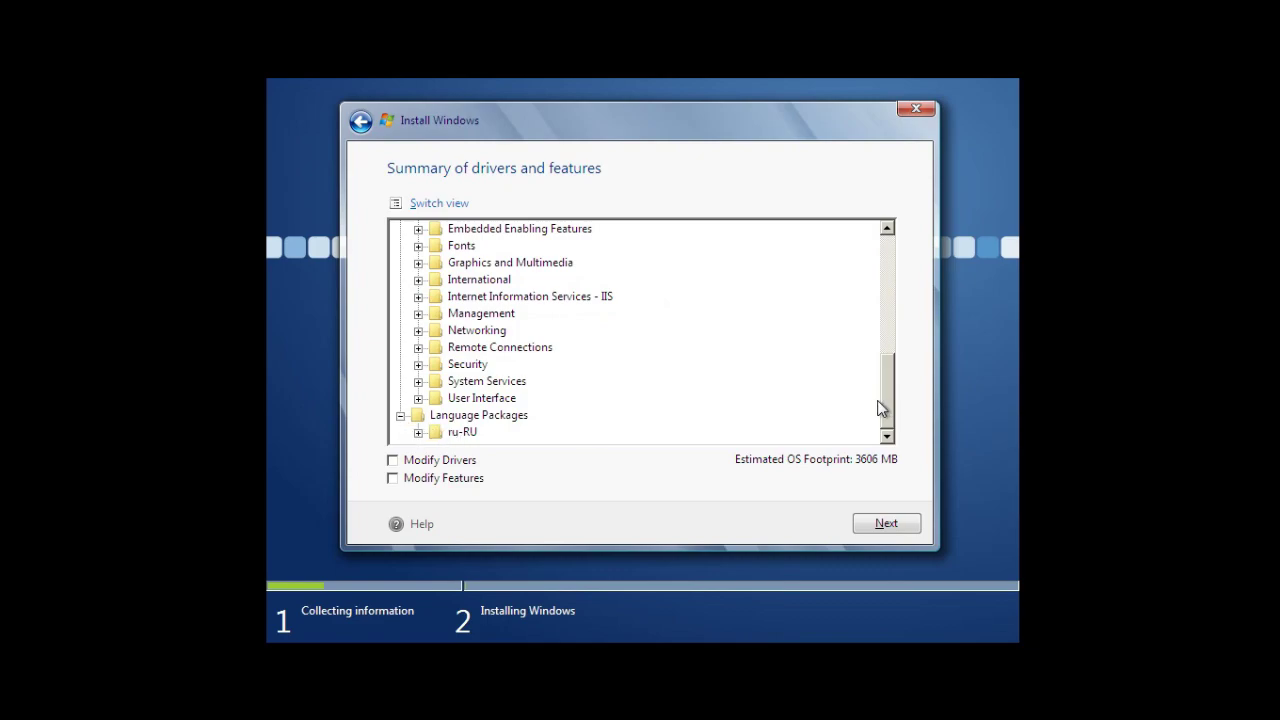
pyautogui.click(419, 432)
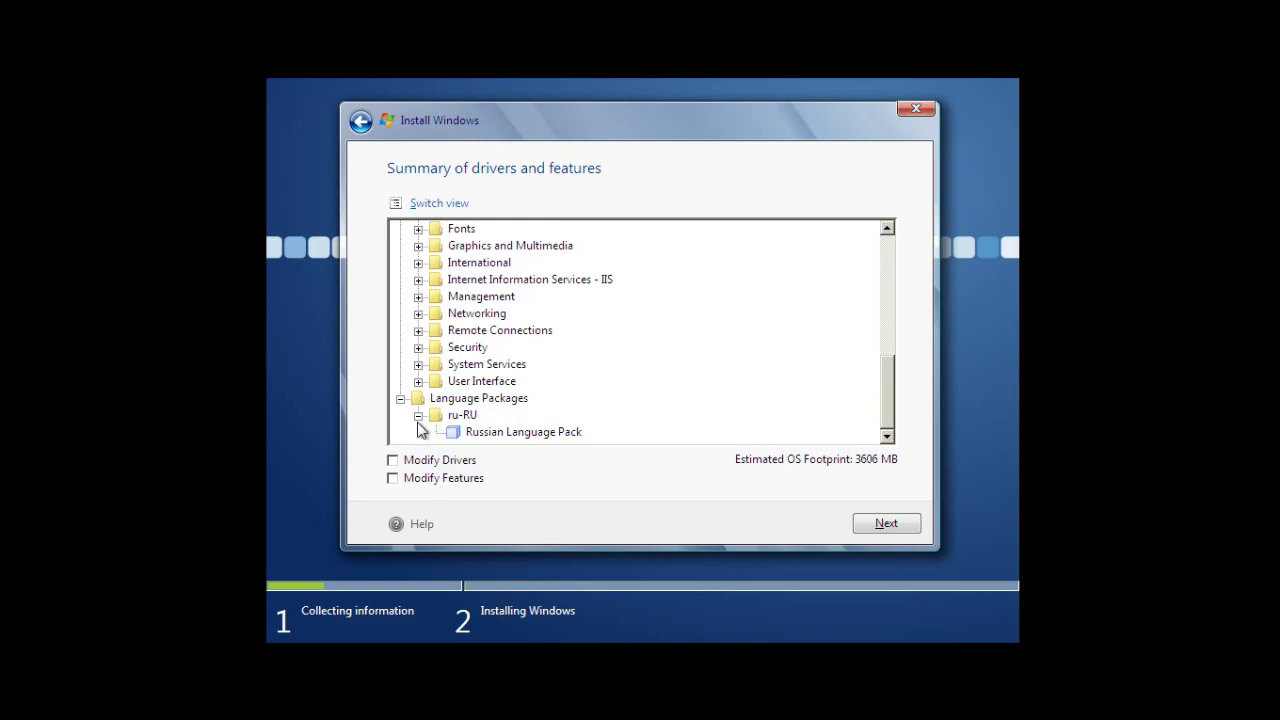
pyautogui.click(419, 416)
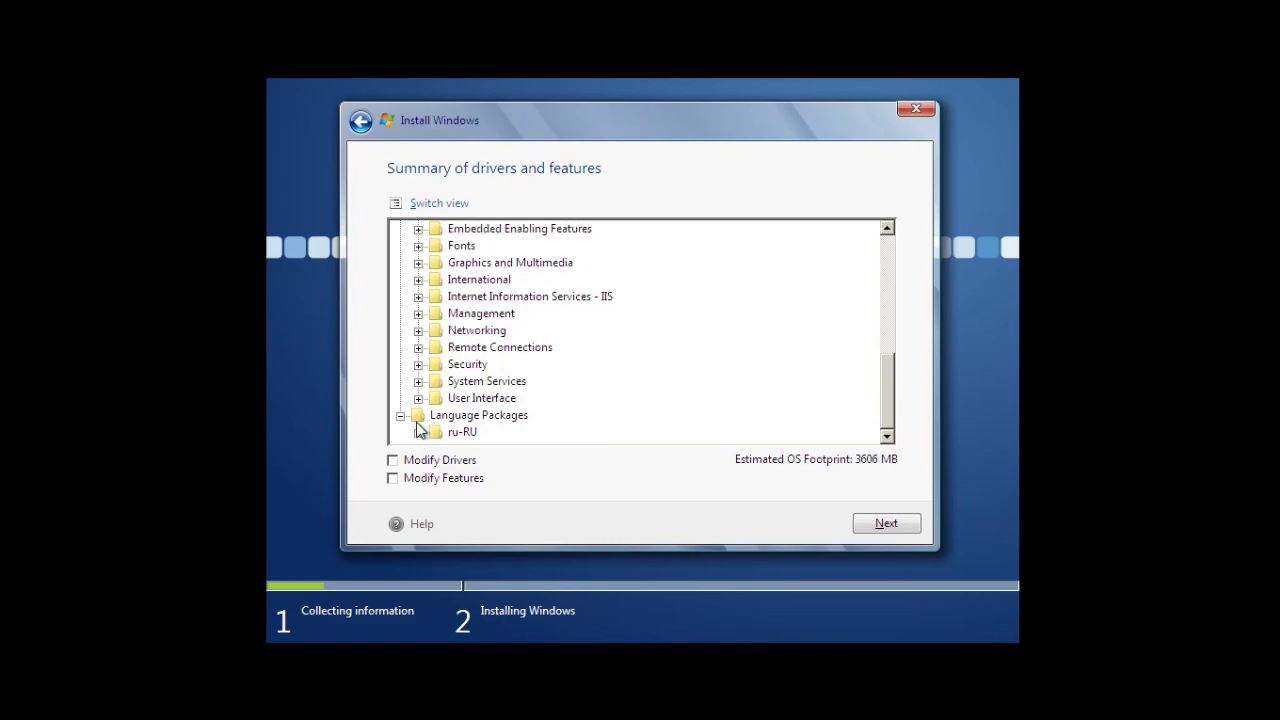
pyautogui.click(889, 522)
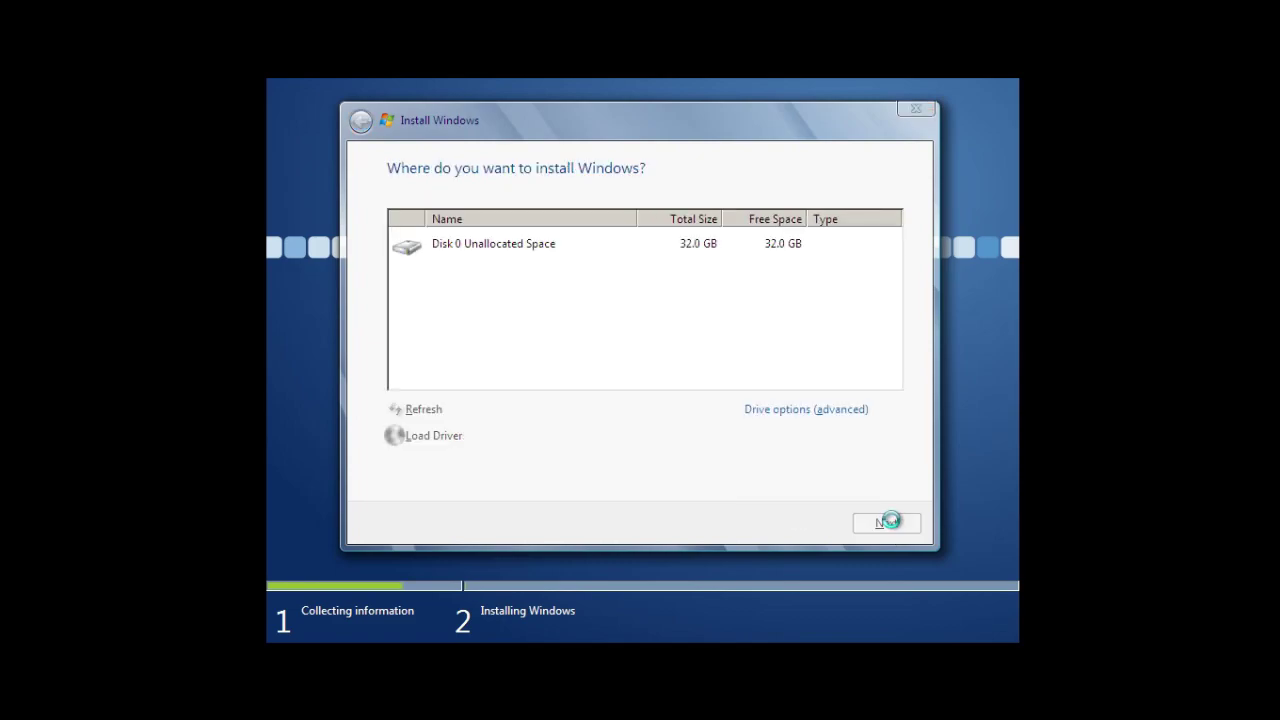
pyautogui.click(879, 527)
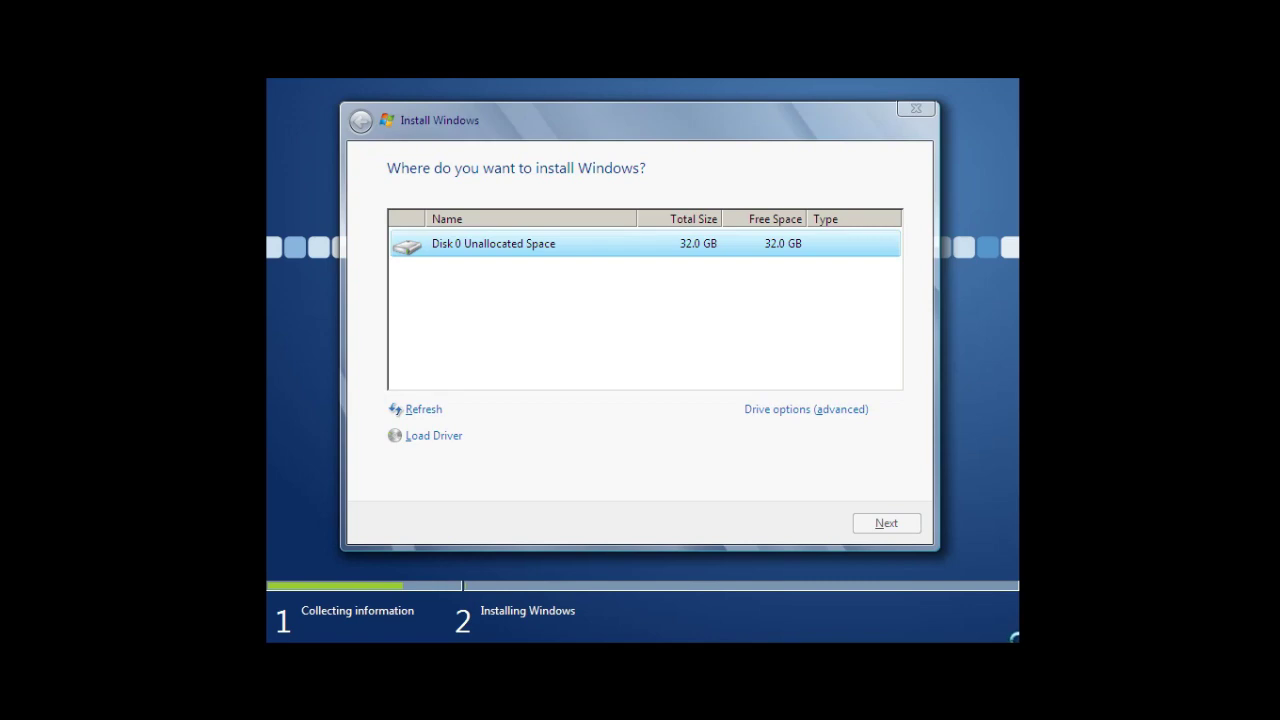
pyautogui.press('Return')
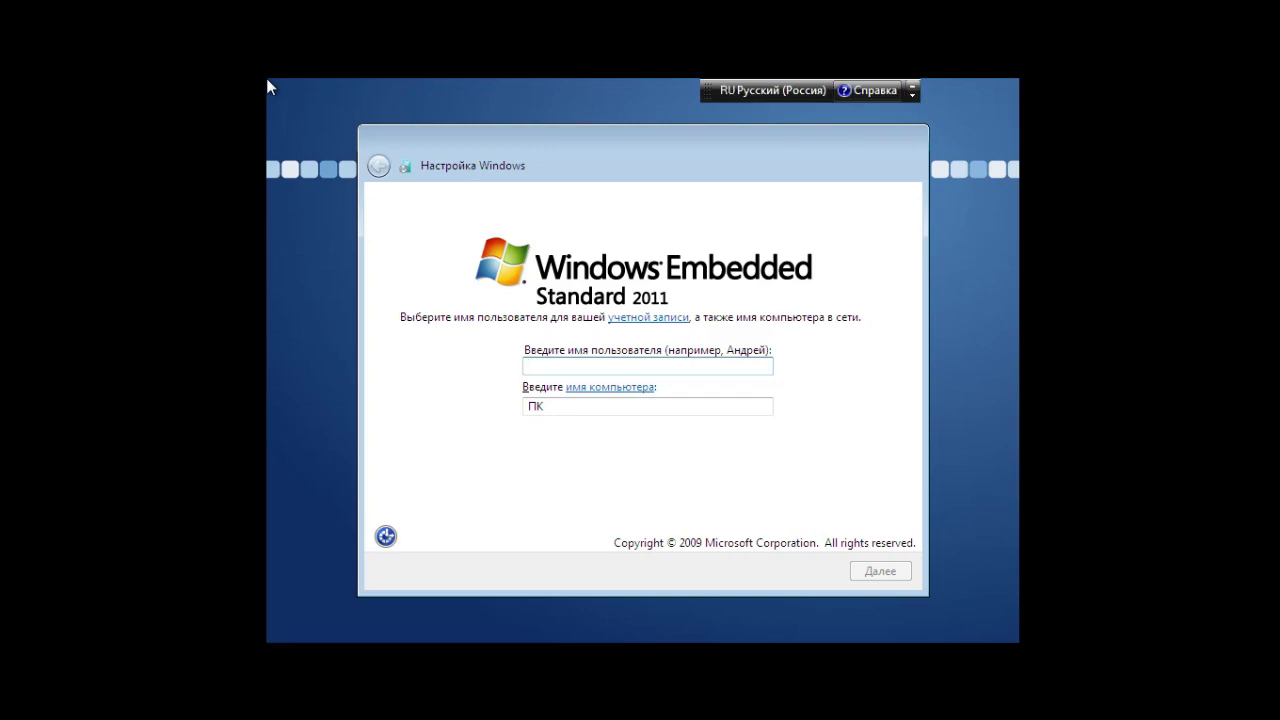
# Step: Restore the language bar's defaults and enter the new account's user name, keeping the suggested computer name
pyautogui.click(912, 95)
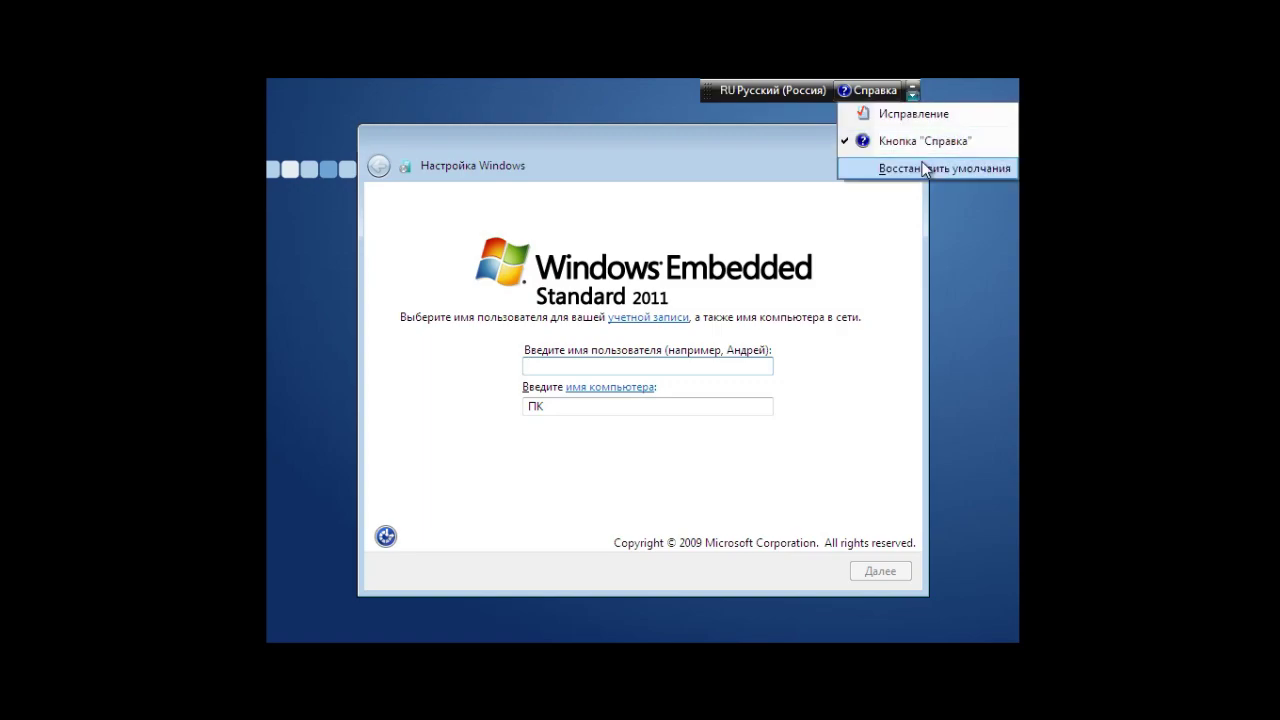
pyautogui.click(924, 170)
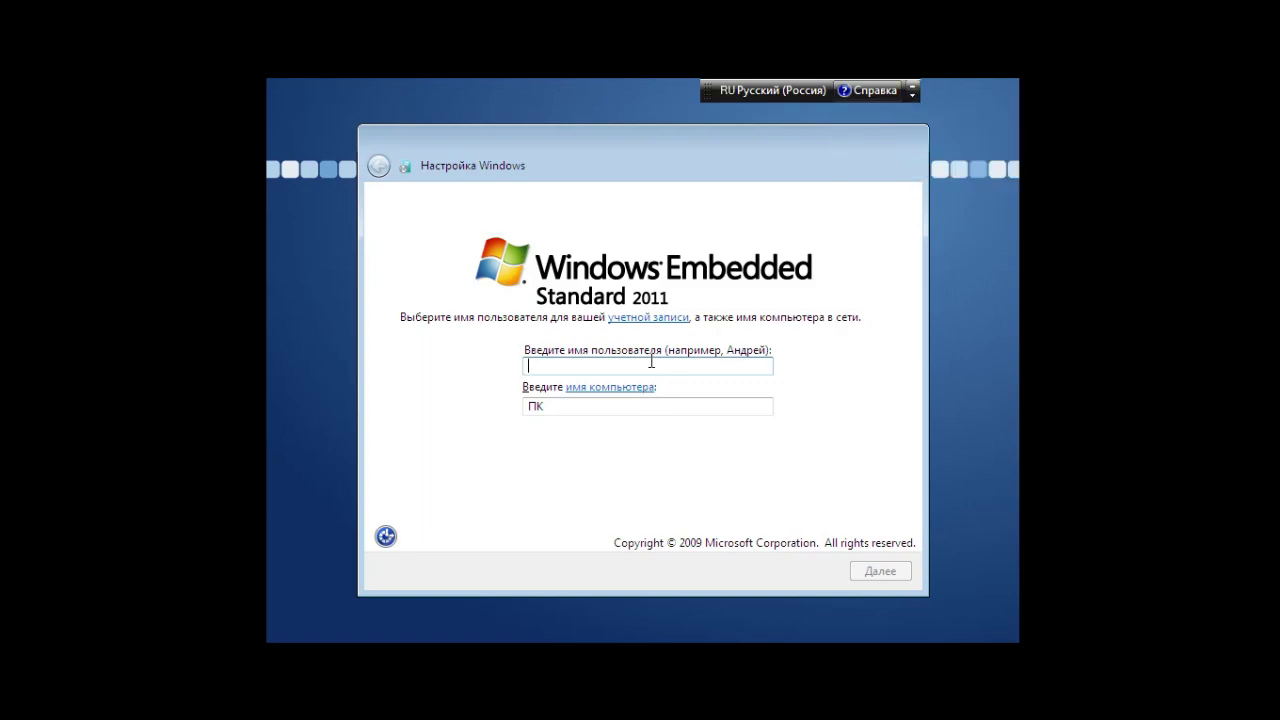
pyautogui.write('R')
pyautogui.press('BackSpace')
pyautogui.write('Russia Man')
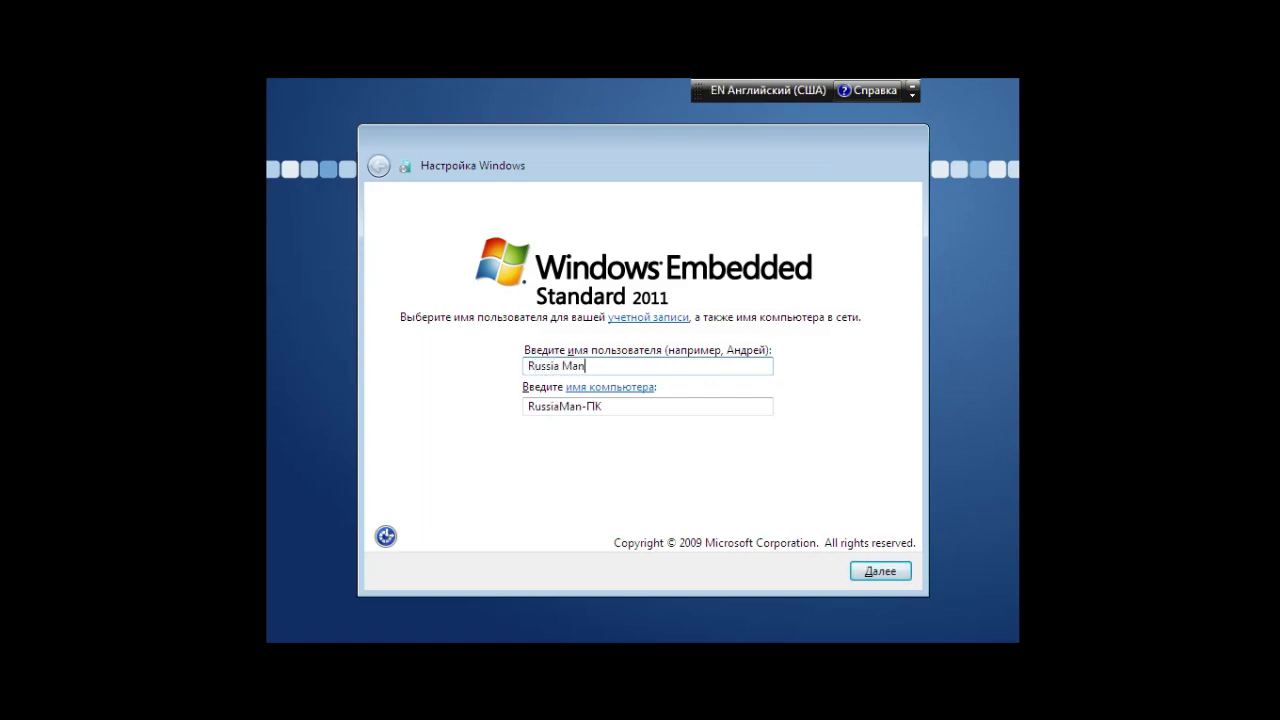
pyautogui.click(879, 578)
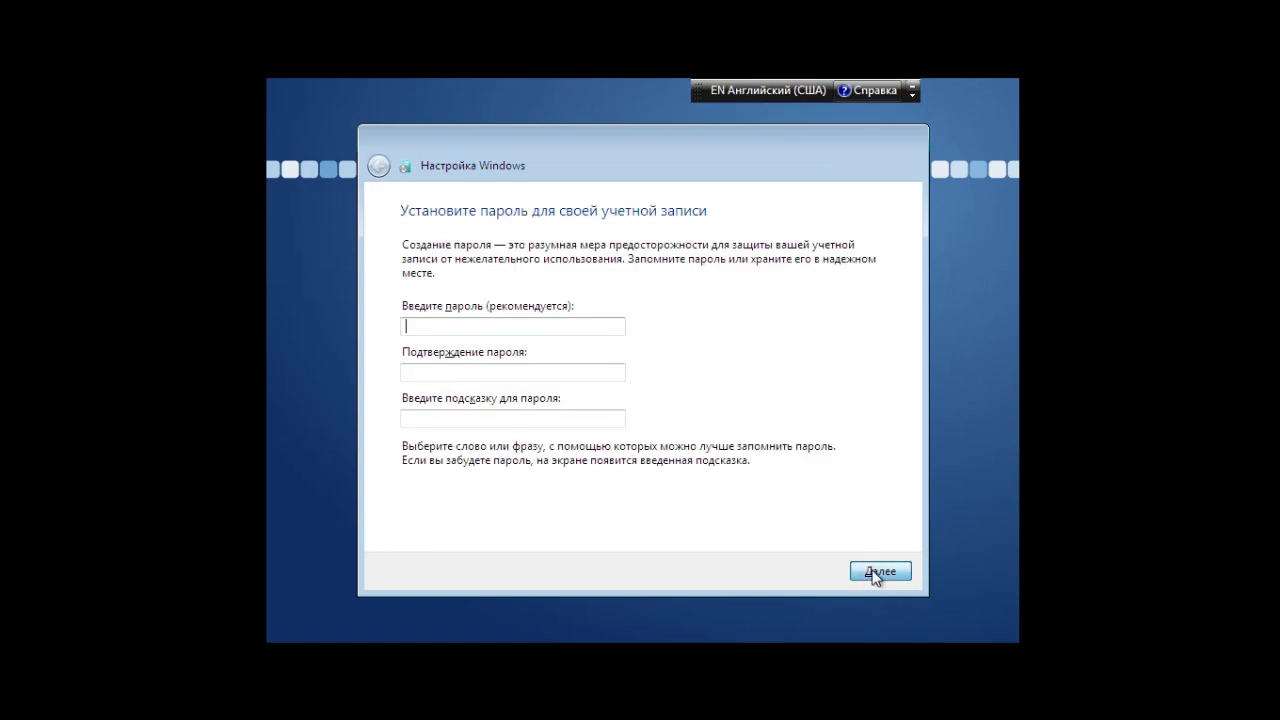
# Step: Skip the account password, enter the Windows product key, and agree to install the evaluation copy
pyautogui.click(879, 576)
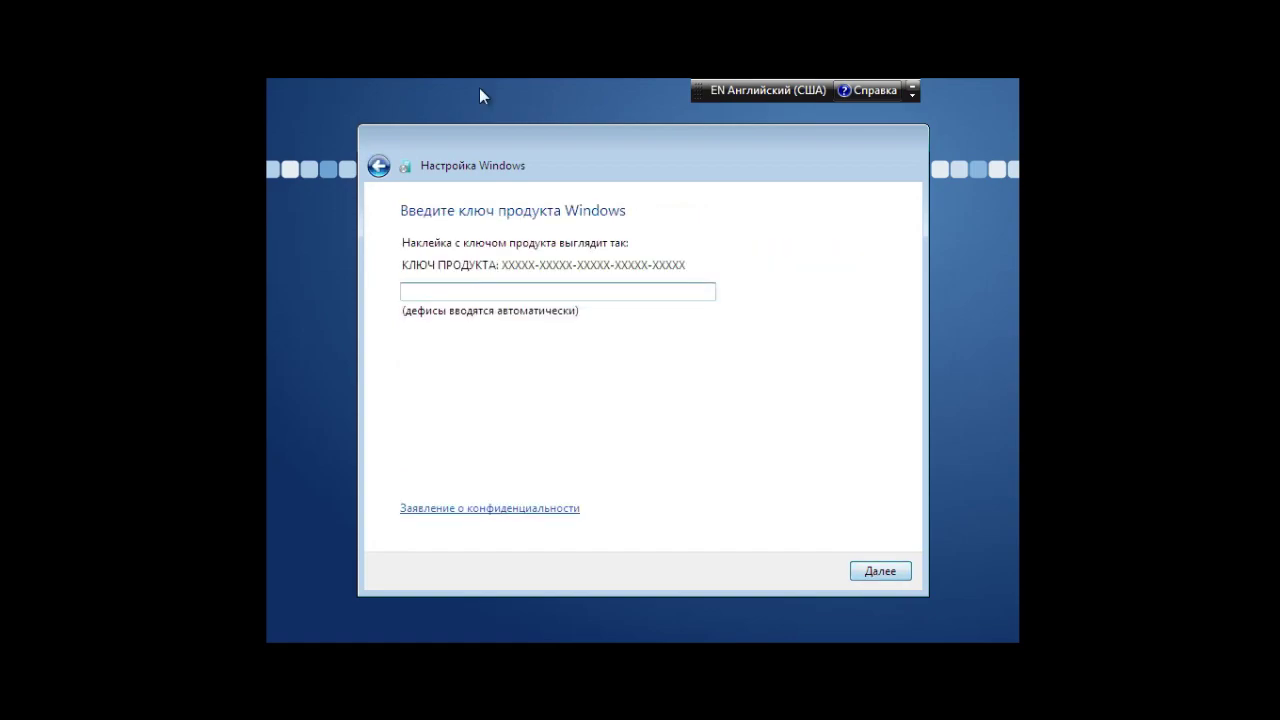
pyautogui.hotkey('ctrl', 'v')
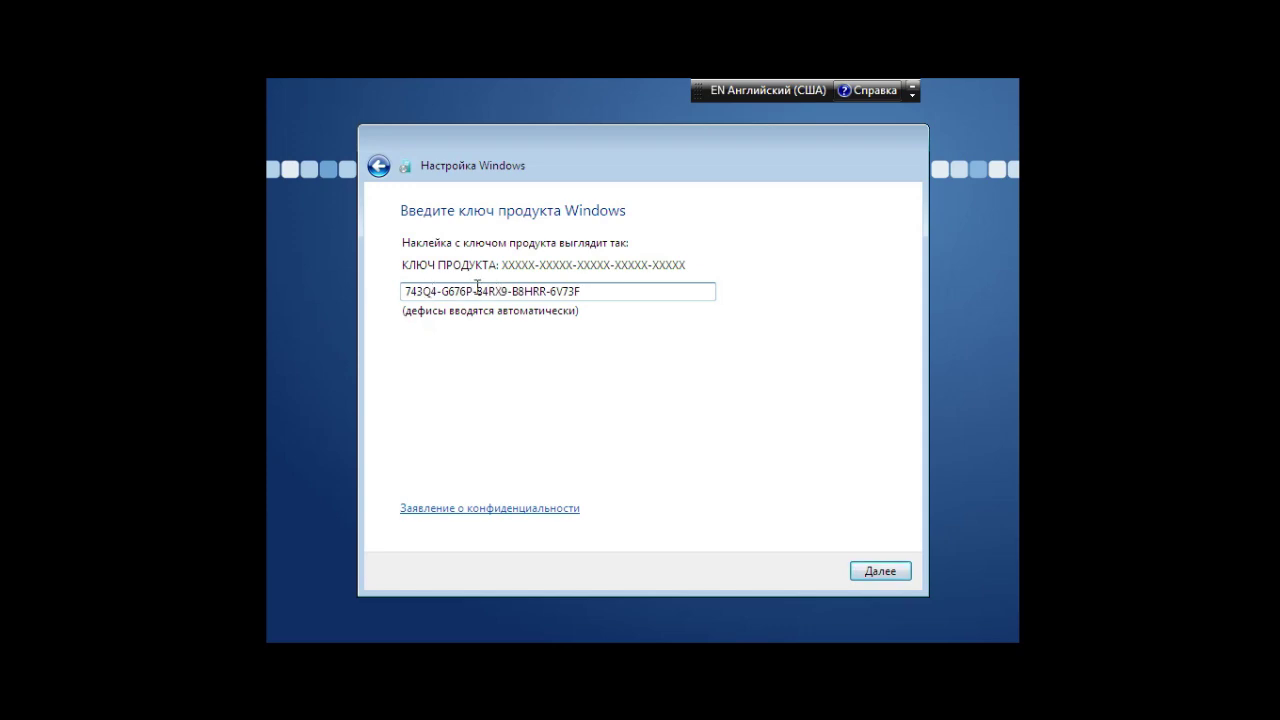
pyautogui.click(889, 572)
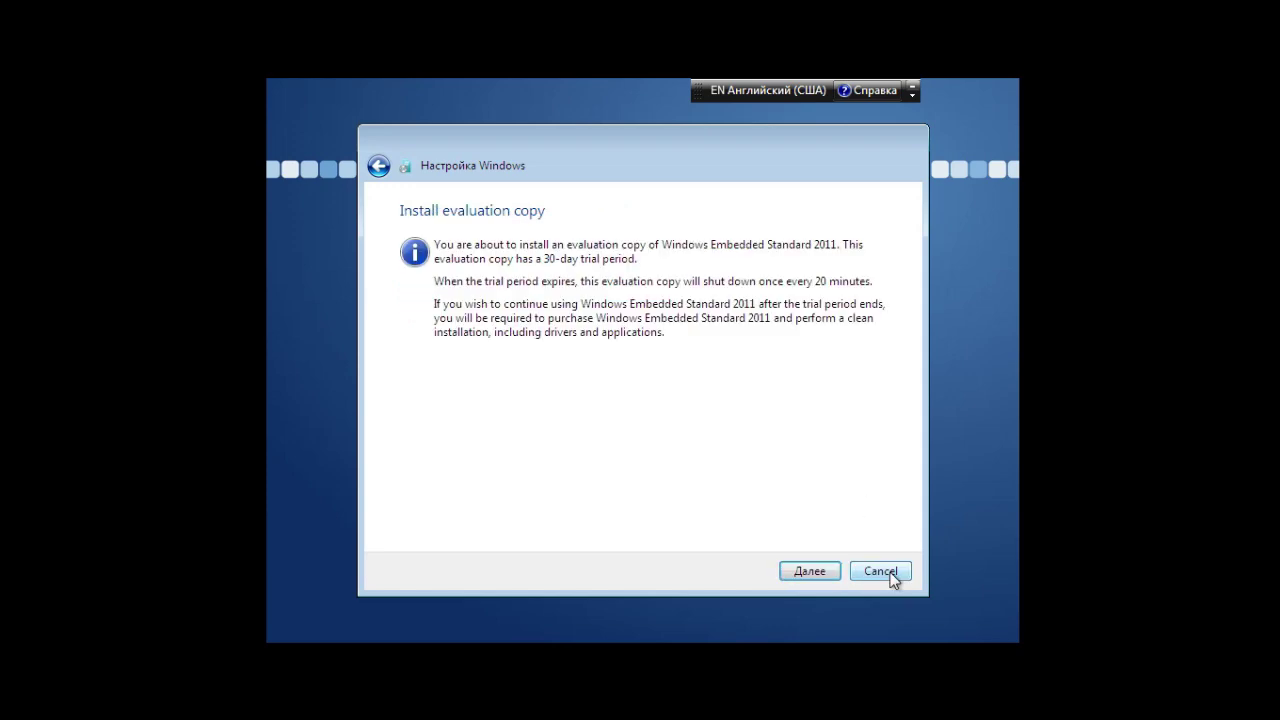
pyautogui.click(795, 571)
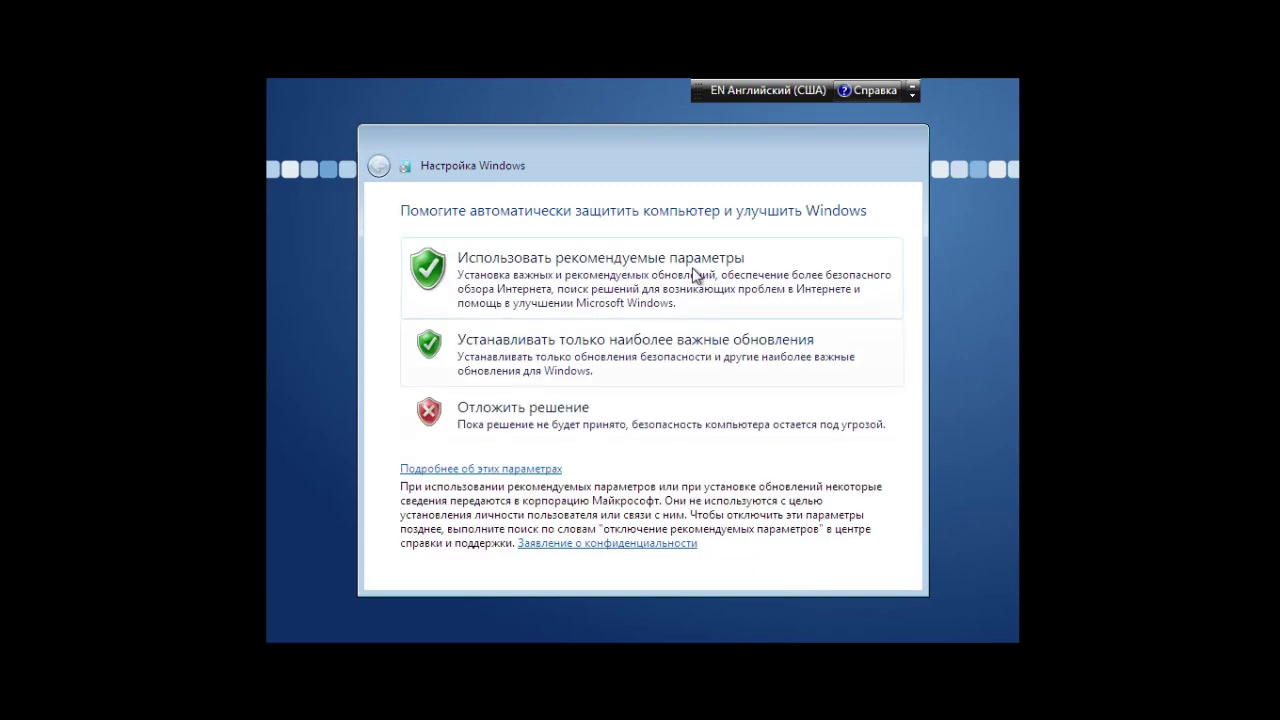
# Step: Use the recommended protection settings, set the time zone to (UTC+05:00) Екатеринбург without automatic daylight saving, and finish the setup
pyautogui.click(623, 277)
pyautogui.click(555, 273)
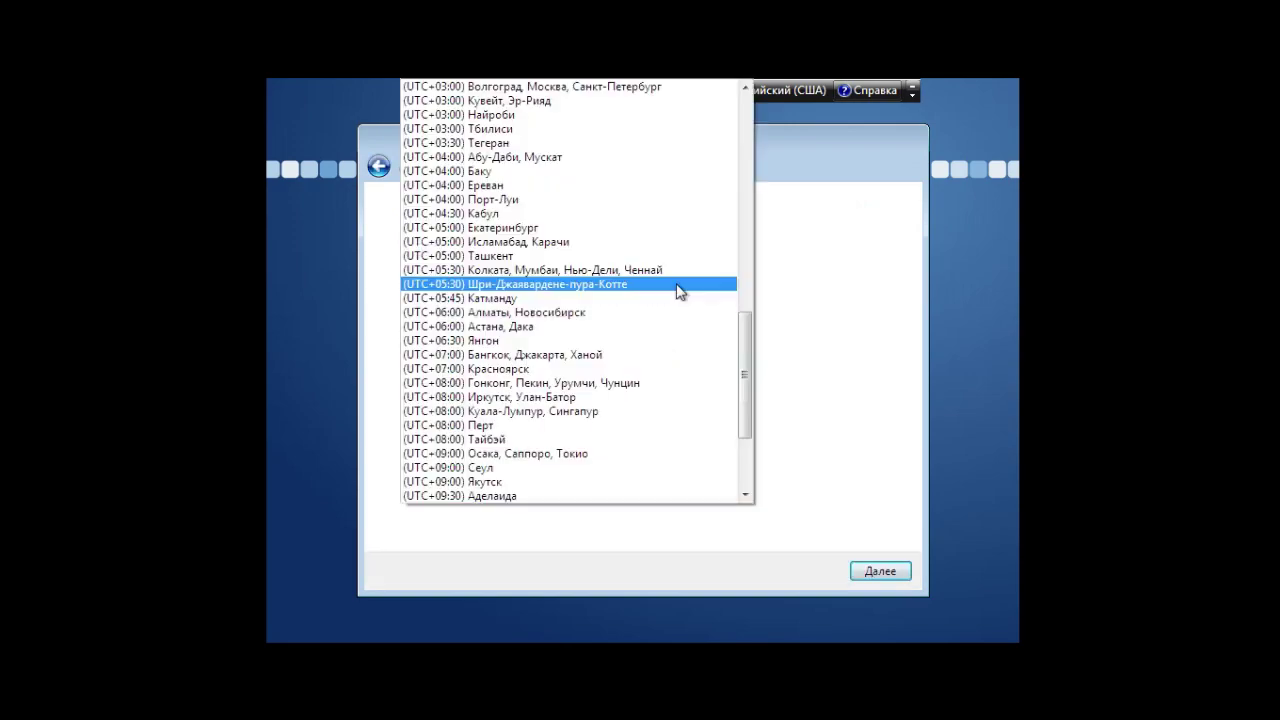
pyautogui.click(518, 230)
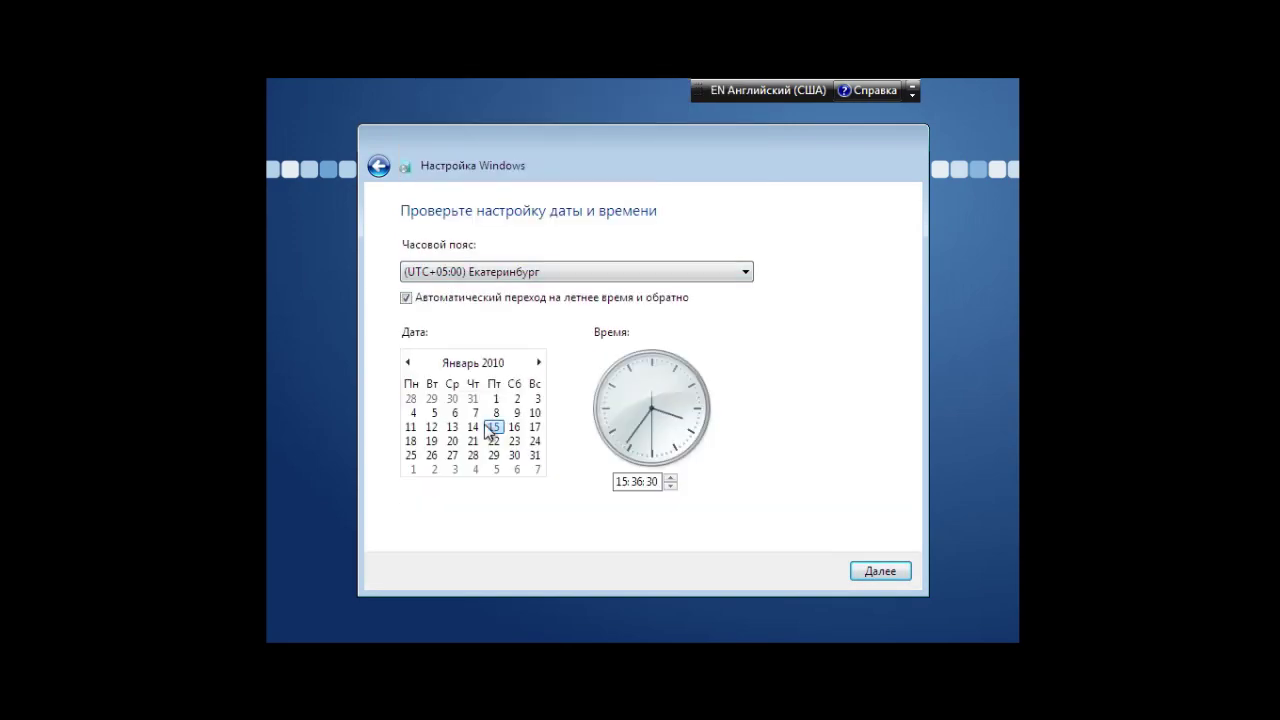
pyautogui.click(446, 303)
pyautogui.click(880, 571)
pyautogui.click(662, 318)
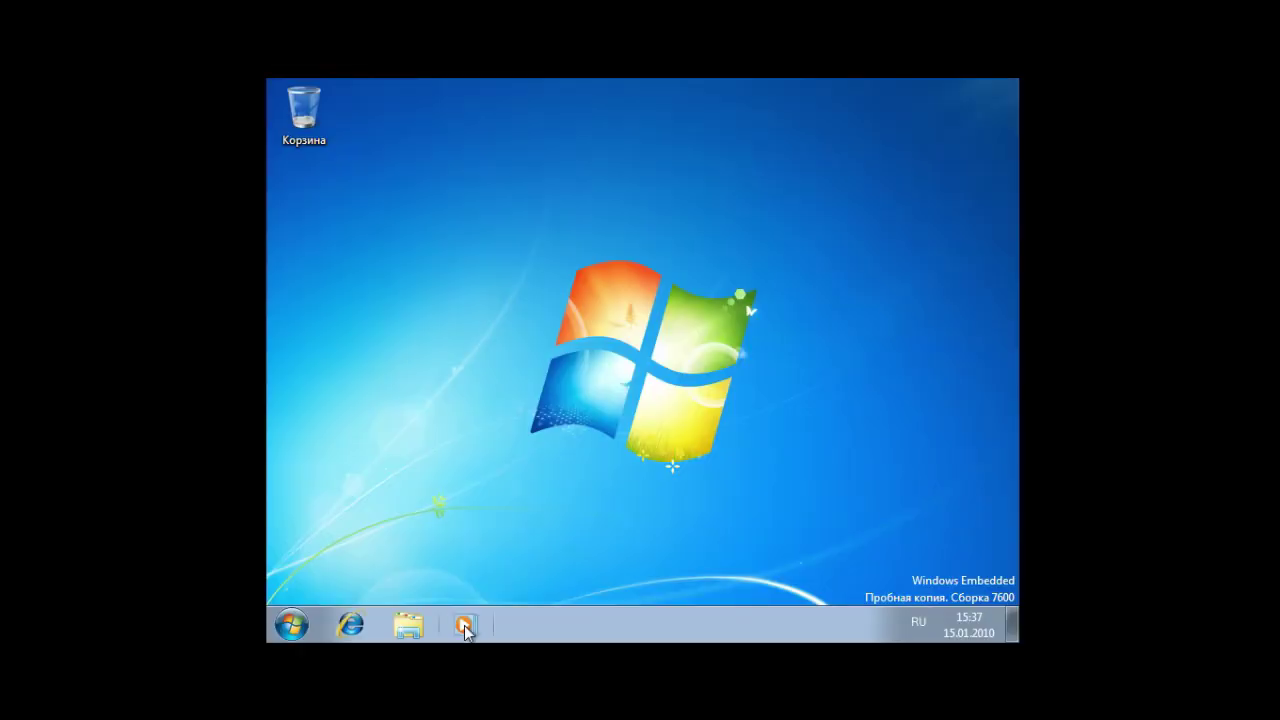
# Step: View the computer's local disk and CD drive in the Компьютер window, and close it
pyautogui.click(292, 625)
pyautogui.click(639, 404)
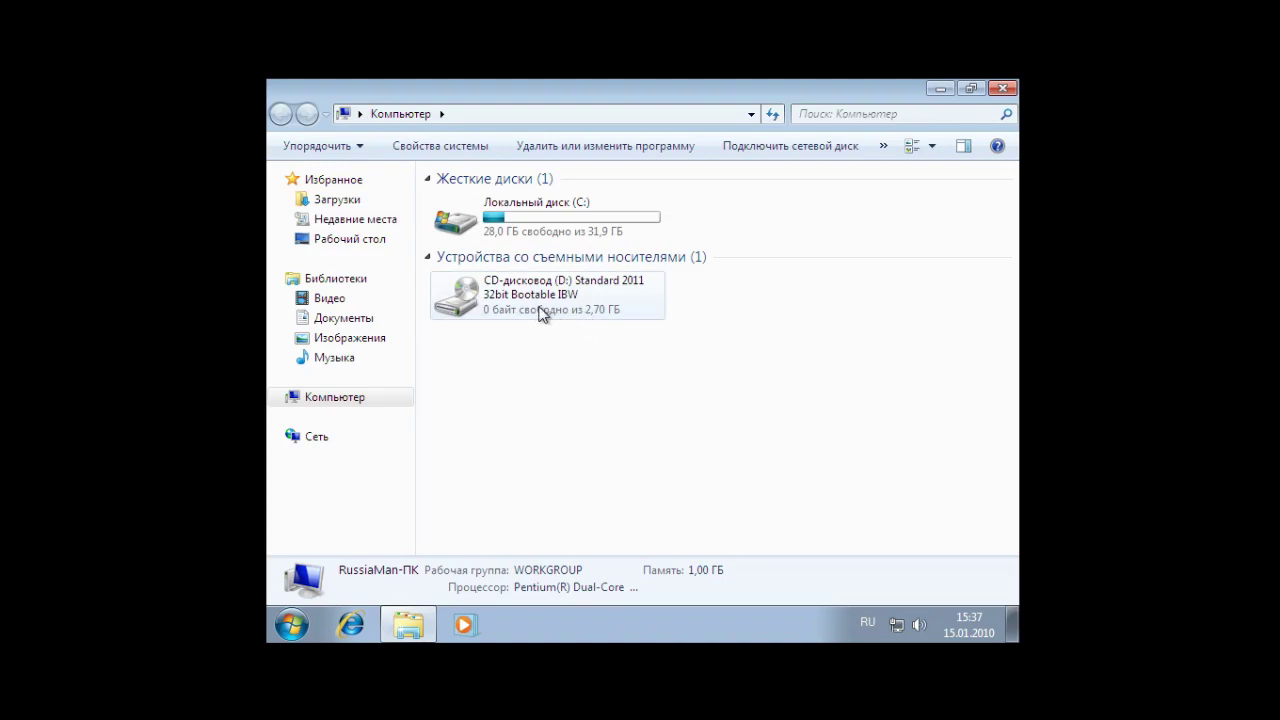
pyautogui.moveTo(589, 273)
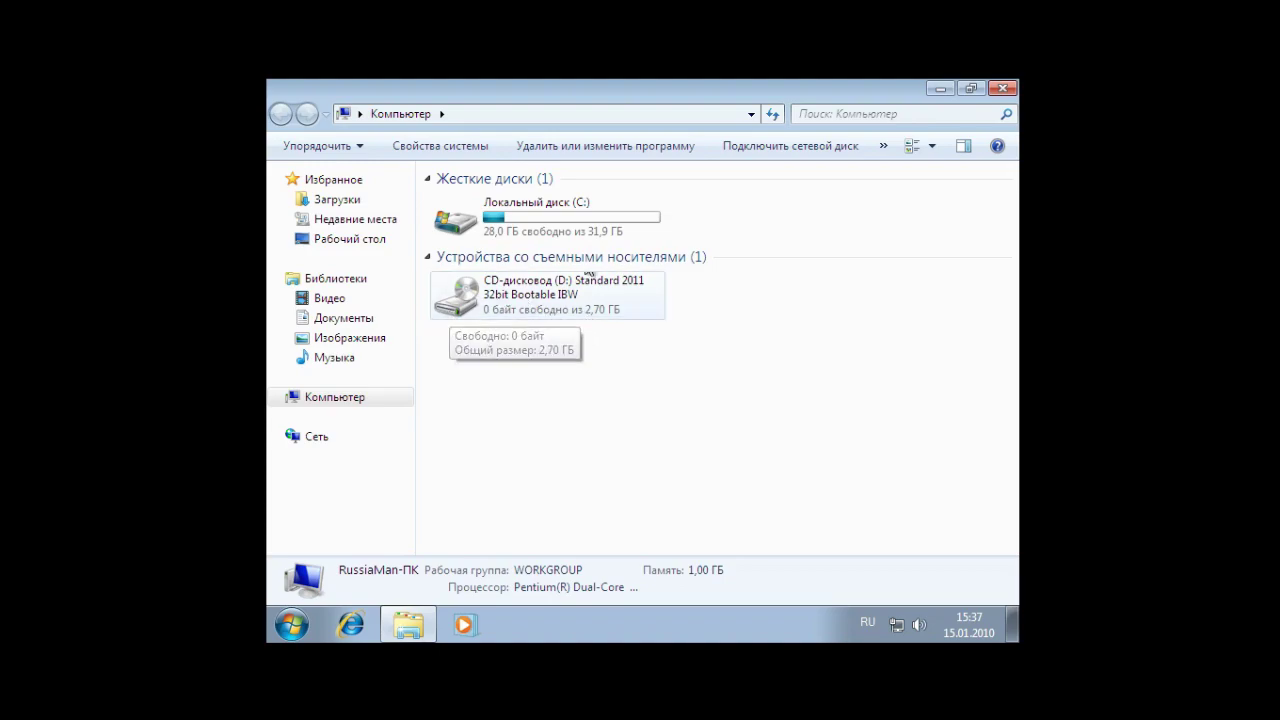
pyautogui.click(1004, 89)
# Step: Raise the screen resolution above 800 × 600 in the display settings, keep the change, and close the window
pyautogui.click(292, 625)
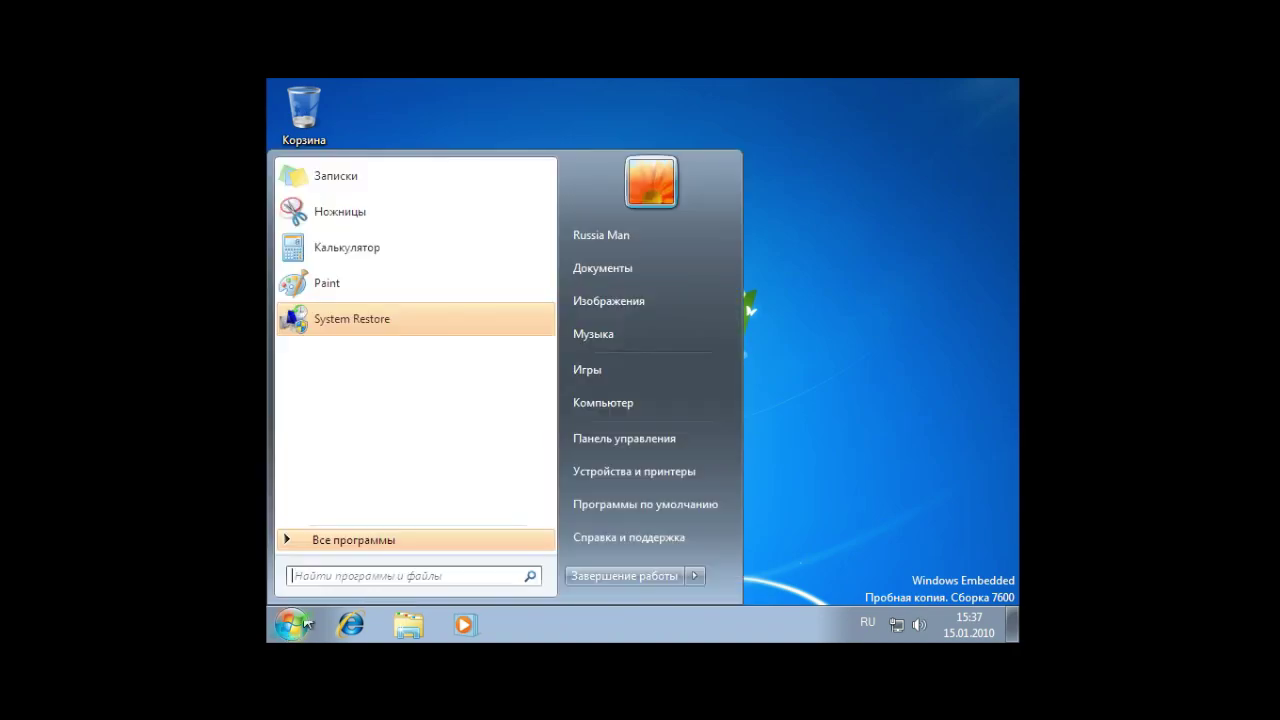
pyautogui.click(667, 438)
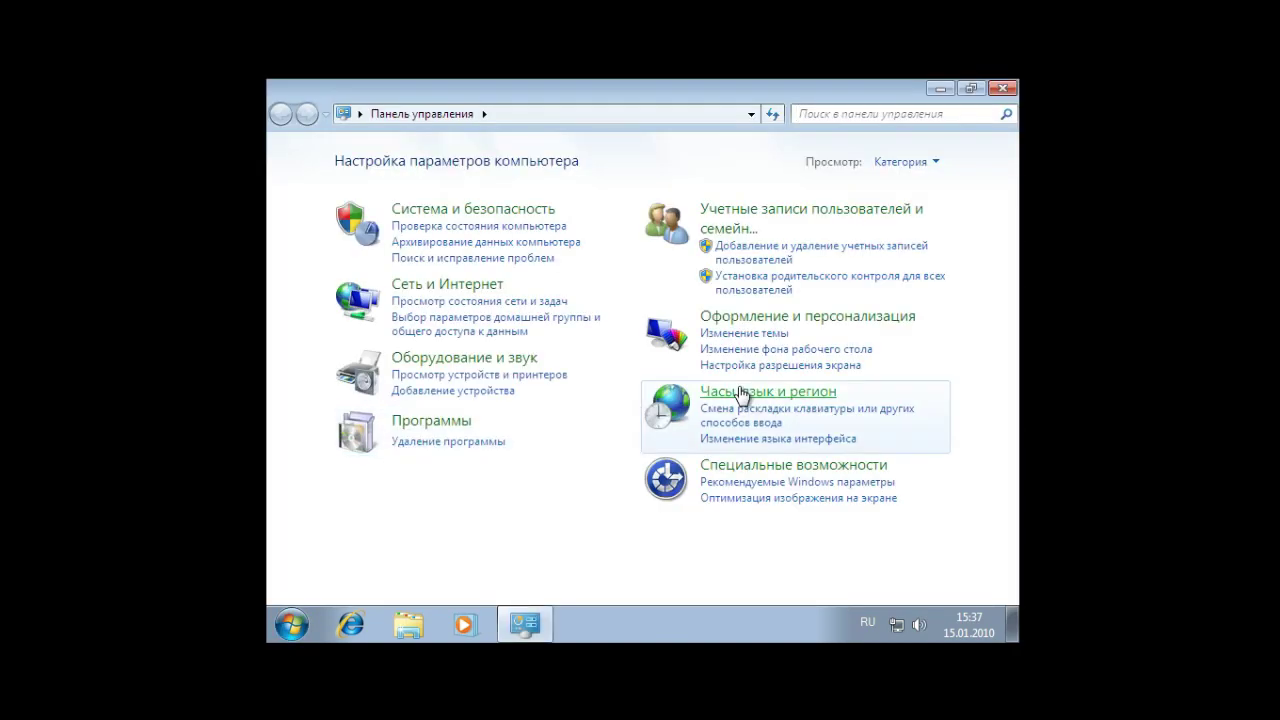
pyautogui.click(758, 366)
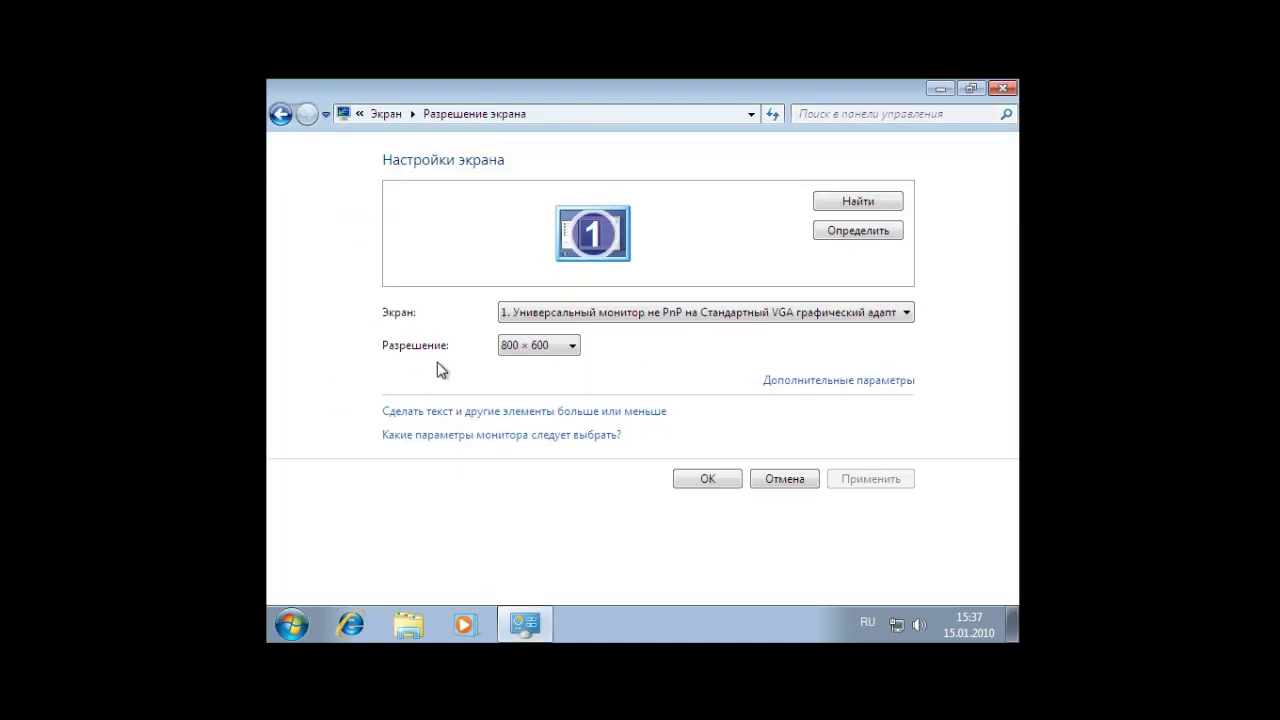
pyautogui.click(512, 345)
pyautogui.click(866, 479)
pyautogui.click(866, 479)
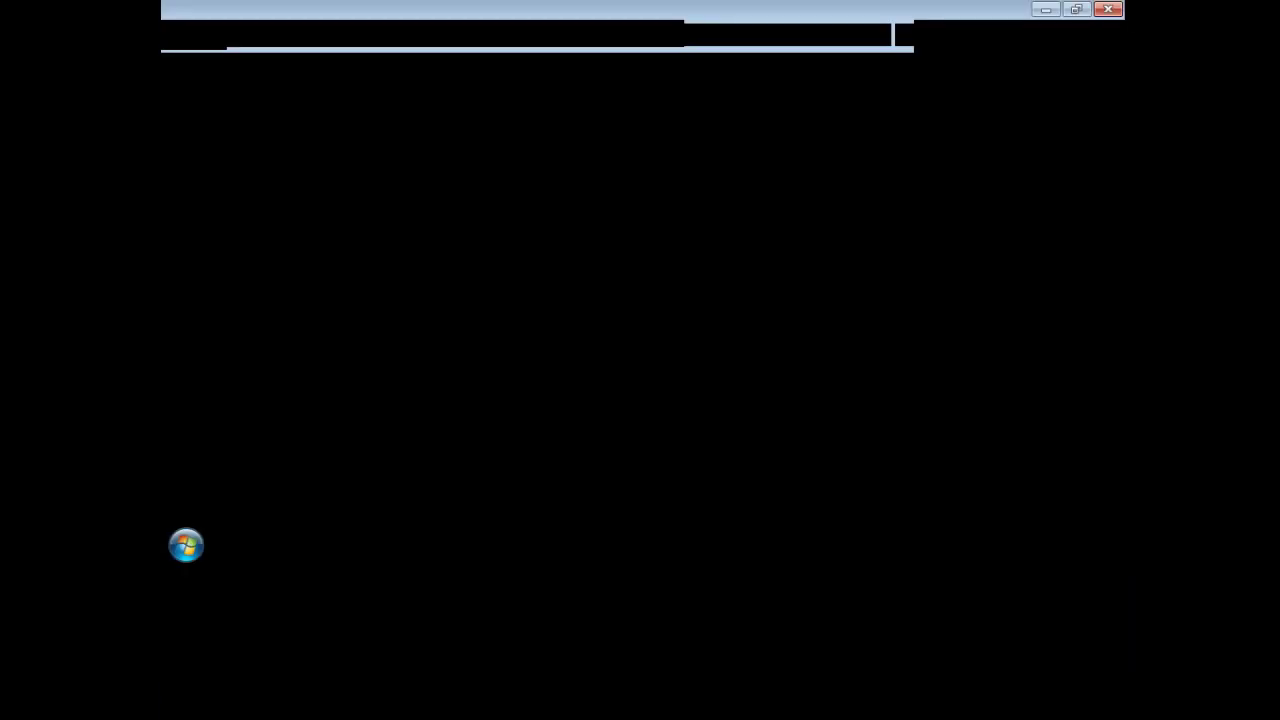
pyautogui.click(606, 340)
pyautogui.click(700, 400)
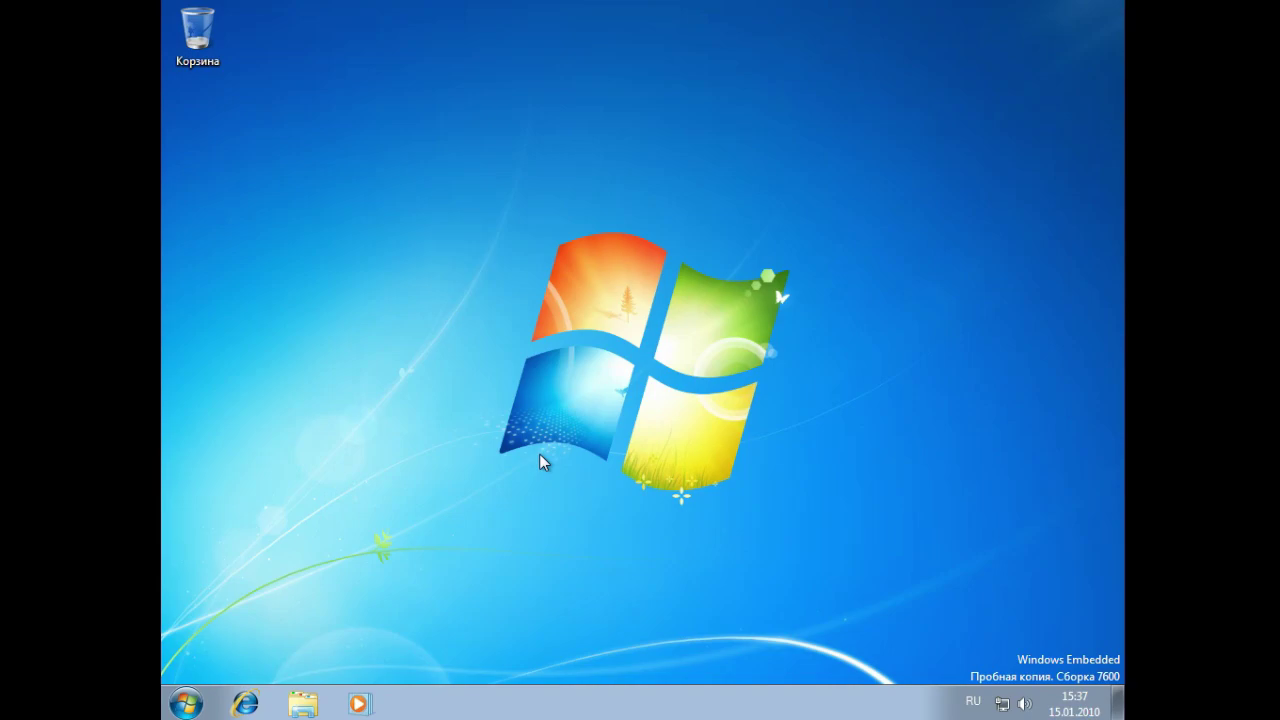
# Step: Run winver to check the installed Windows version and build, and close the information window
pyautogui.press('super+r')
pyautogui.write('ц')
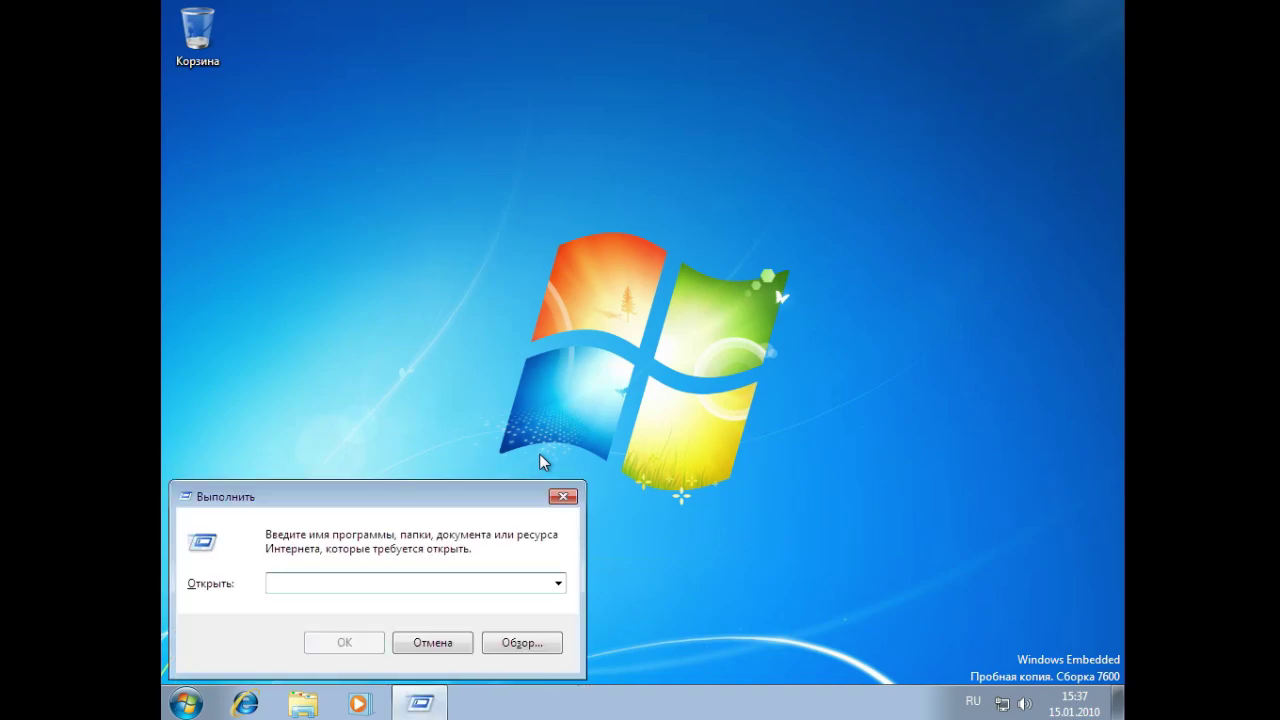
pyautogui.write('winver')
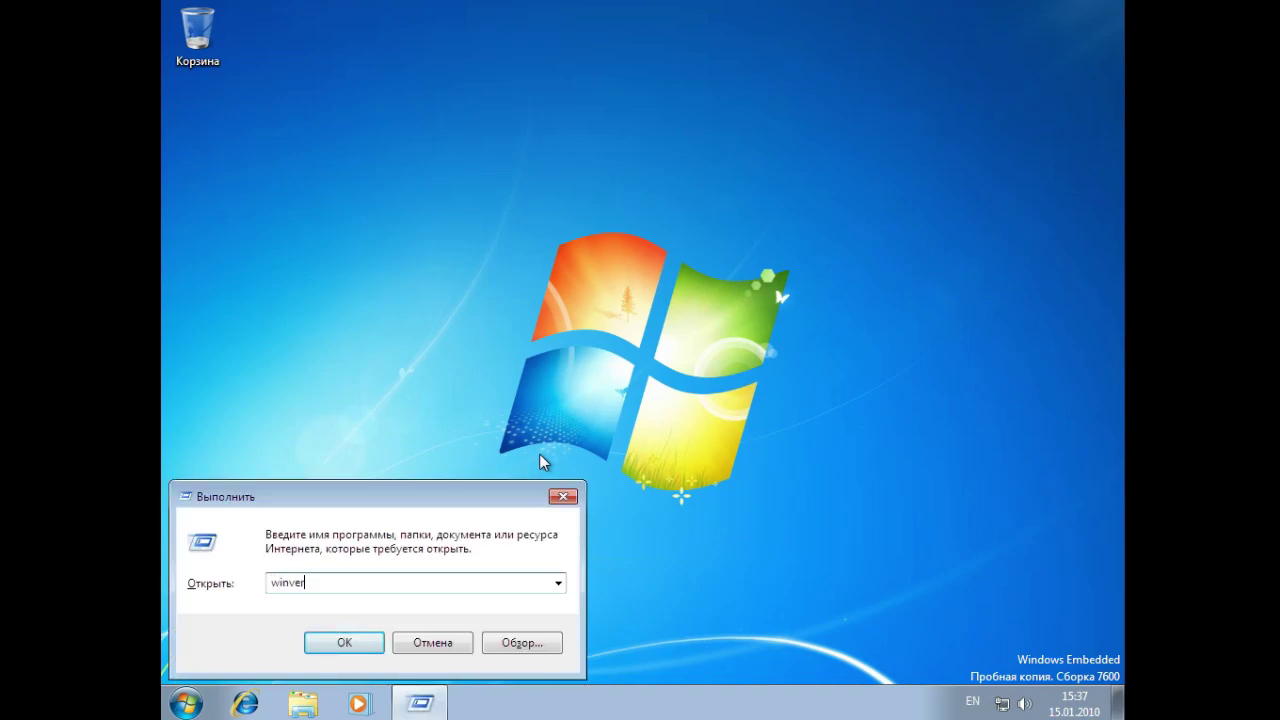
pyautogui.press('Return')
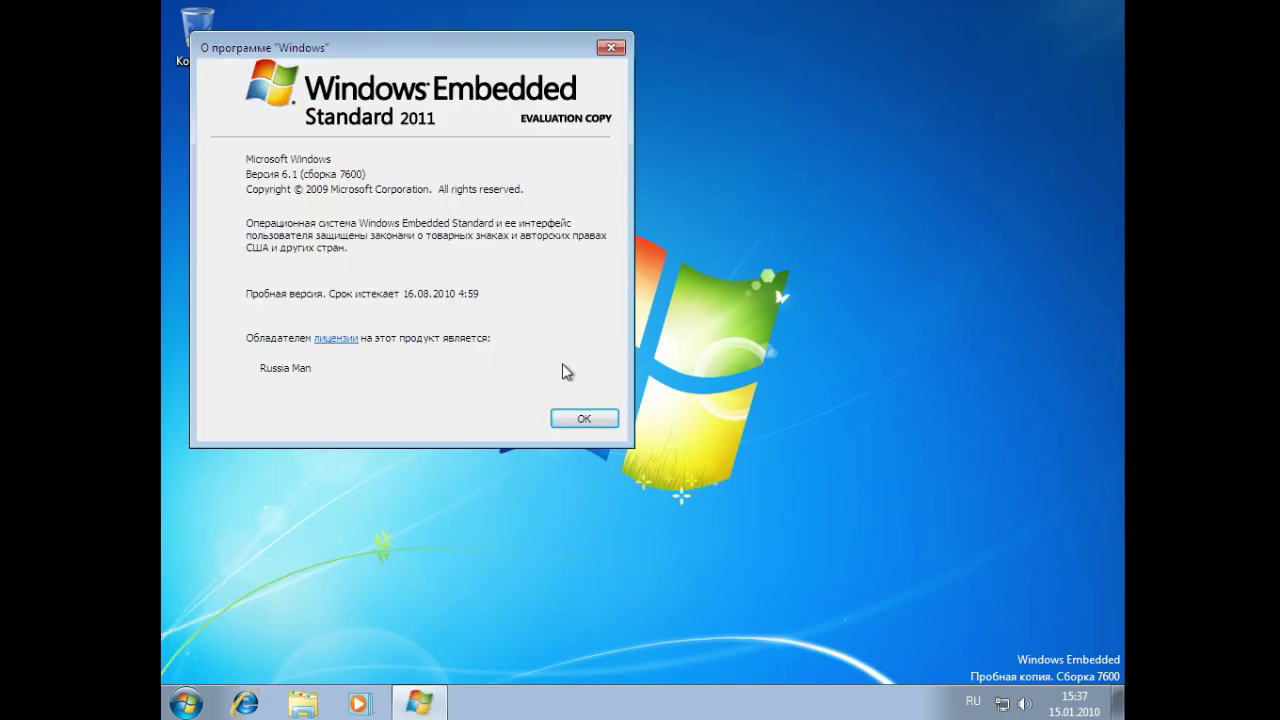
pyautogui.click(588, 420)
pyautogui.press('super')
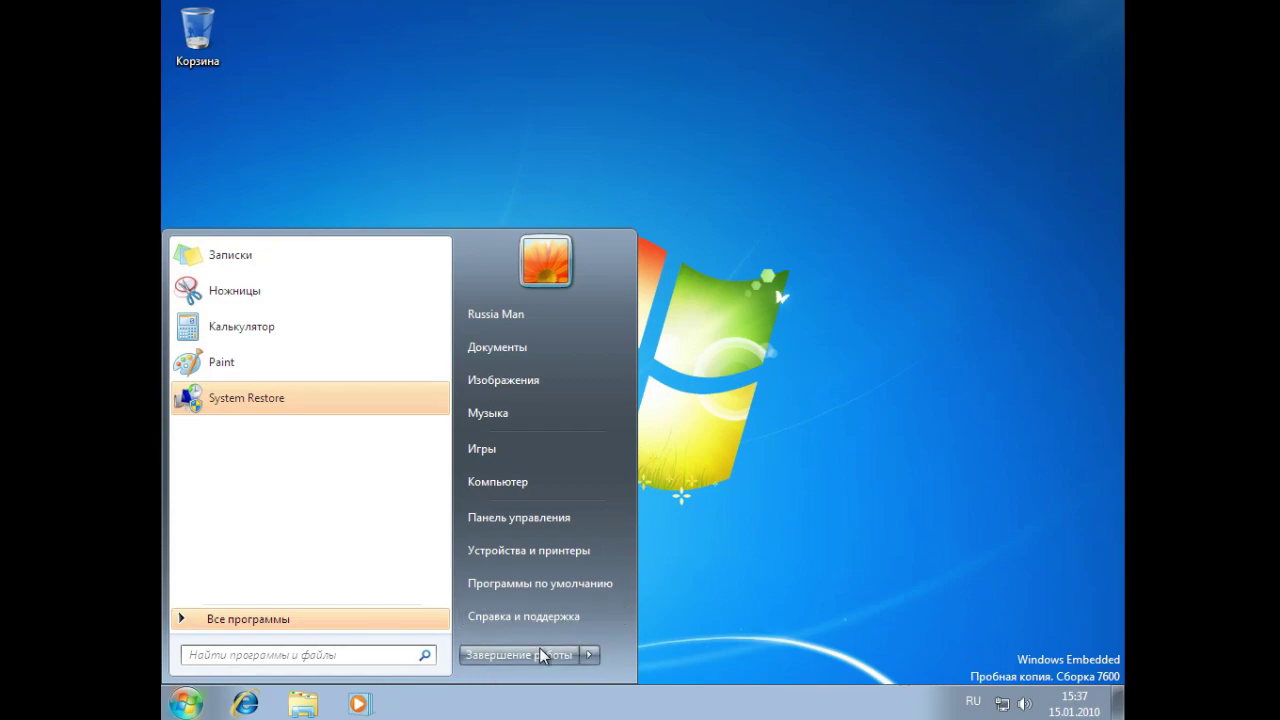
pyautogui.press('super')
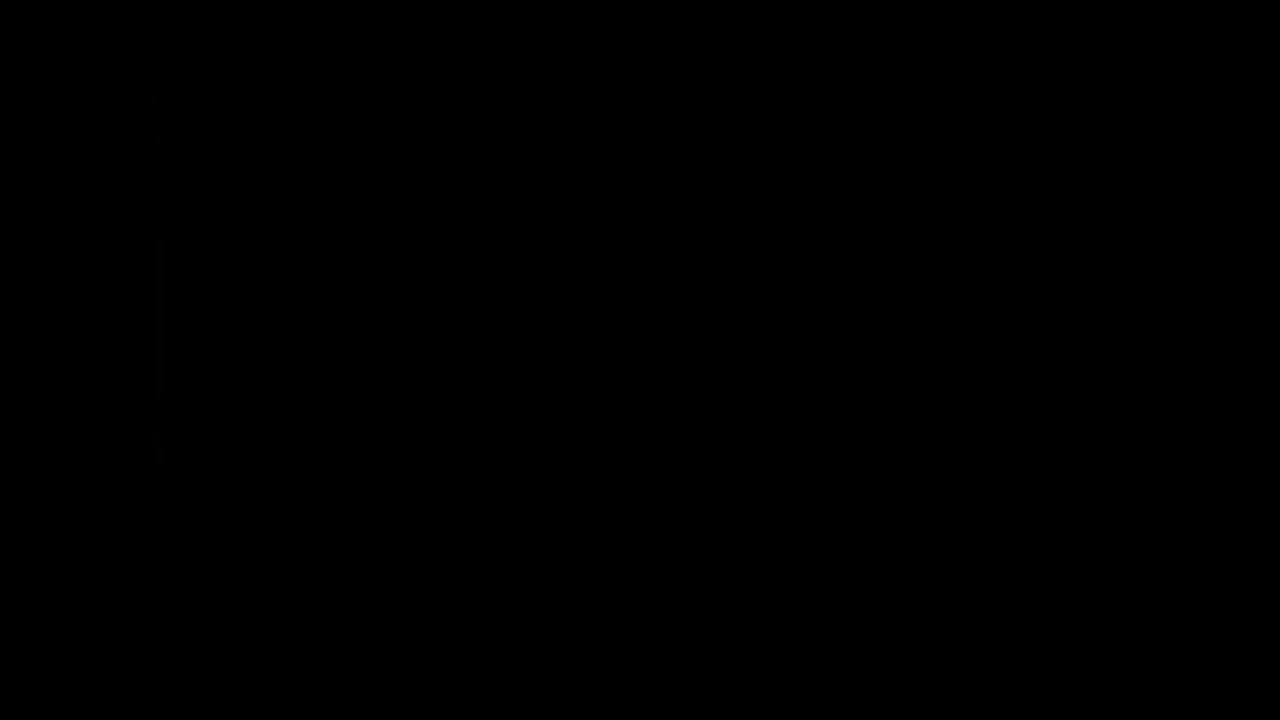